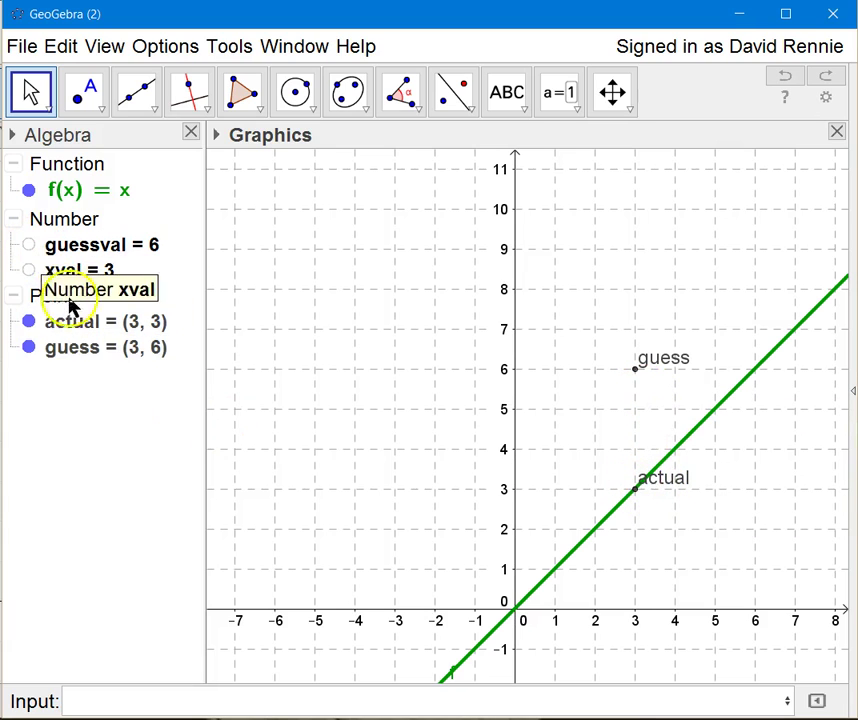
In Object Properties, select both guess and actual and set their Point Size to 7.
right_click(77, 327)
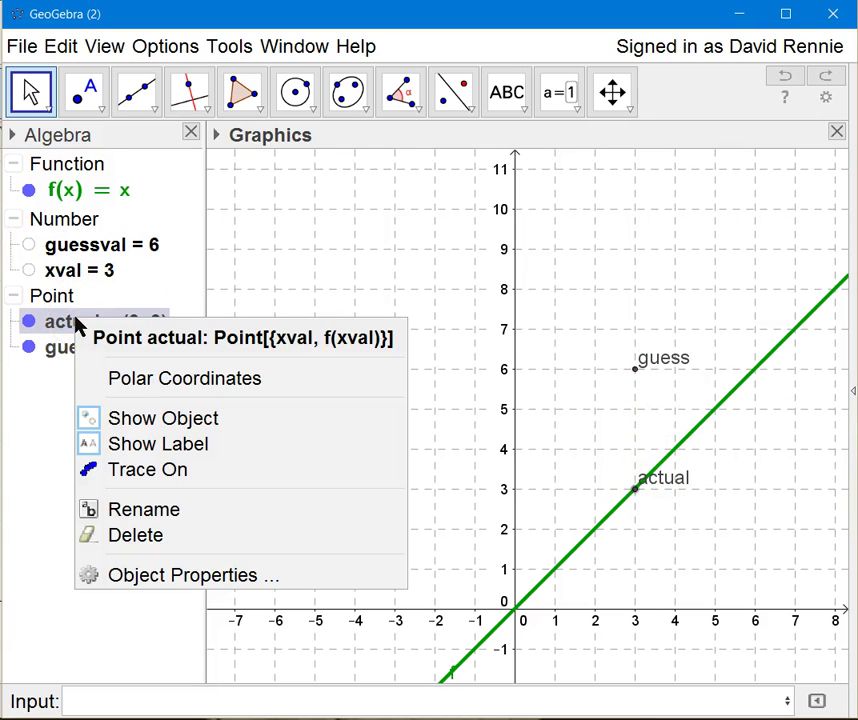
click(235, 588)
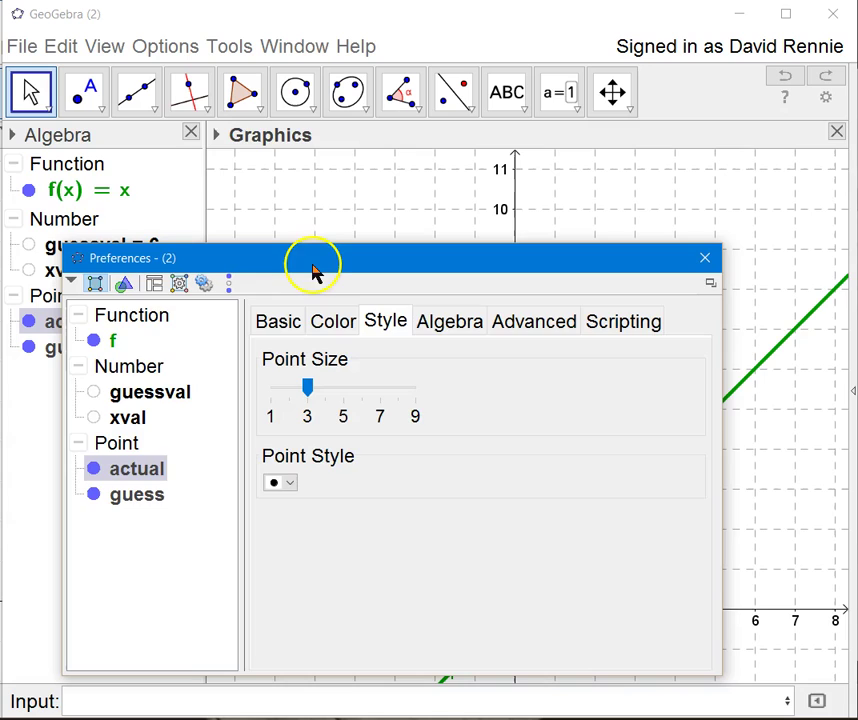
drag(312, 268, 450, 126)
click(243, 305)
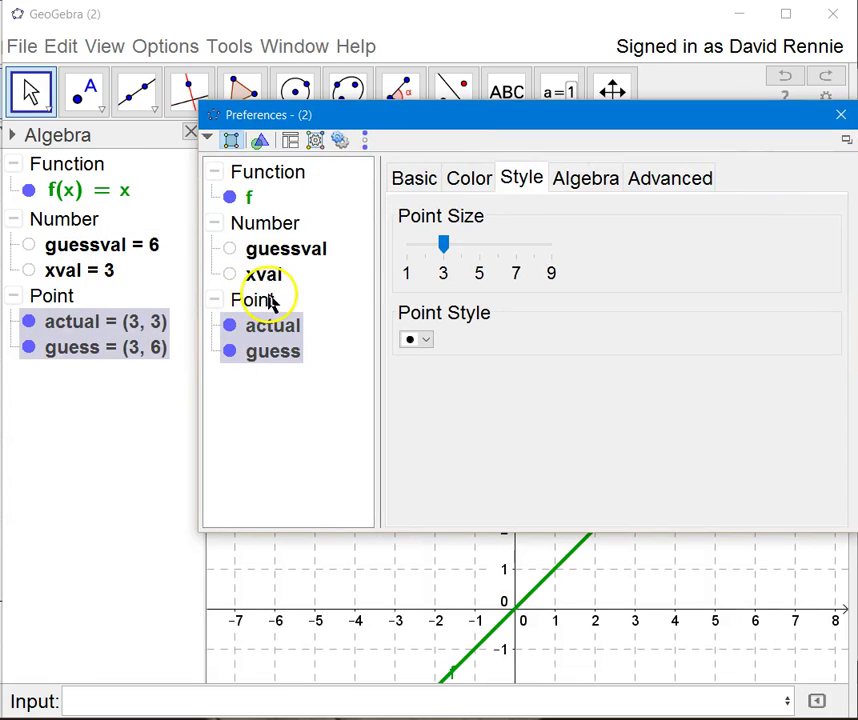
click(303, 414)
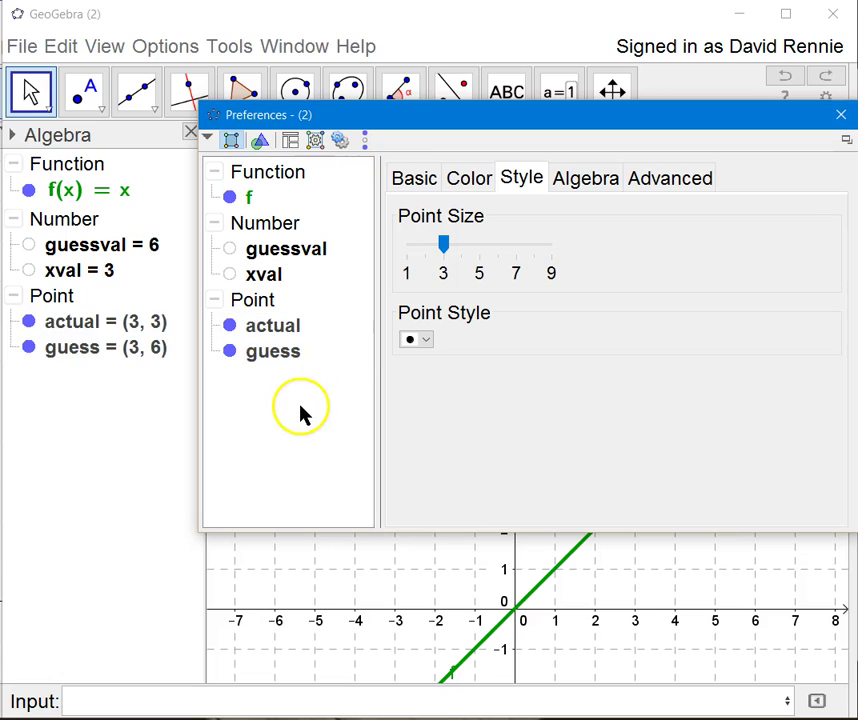
click(290, 362)
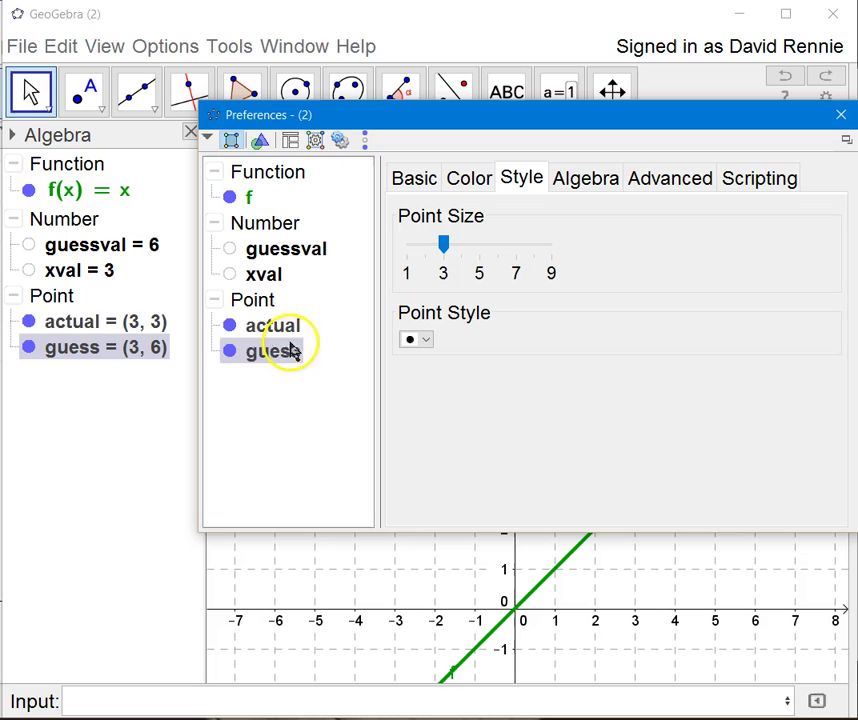
ctrl+click(270, 338)
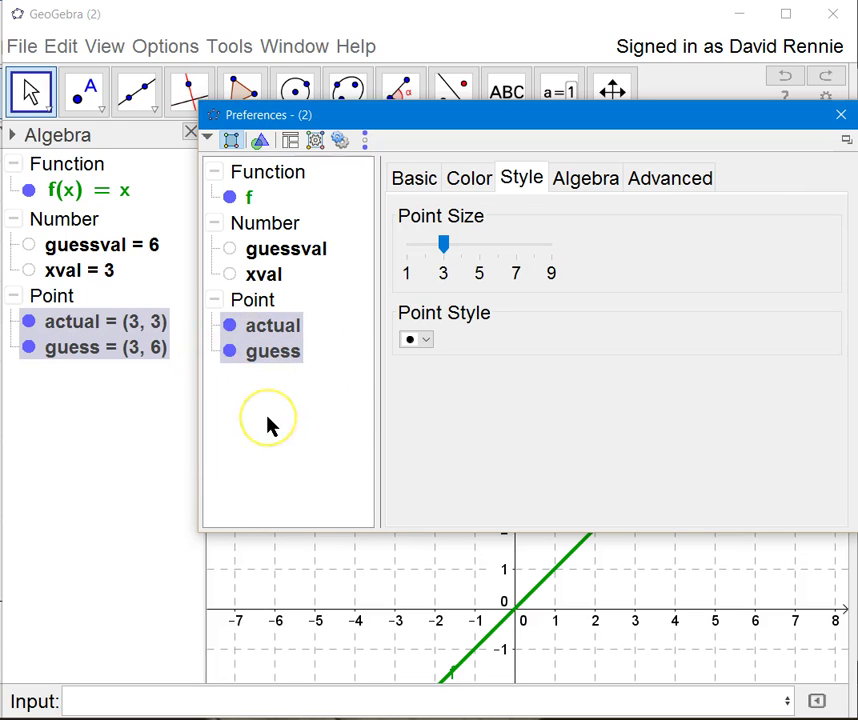
click(524, 248)
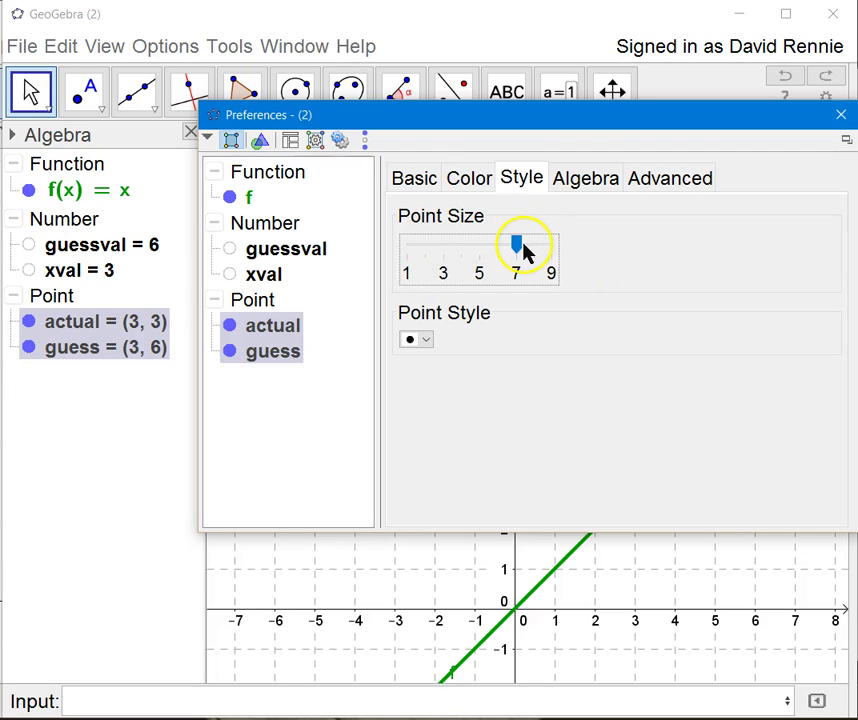
drag(571, 111, 272, 49)
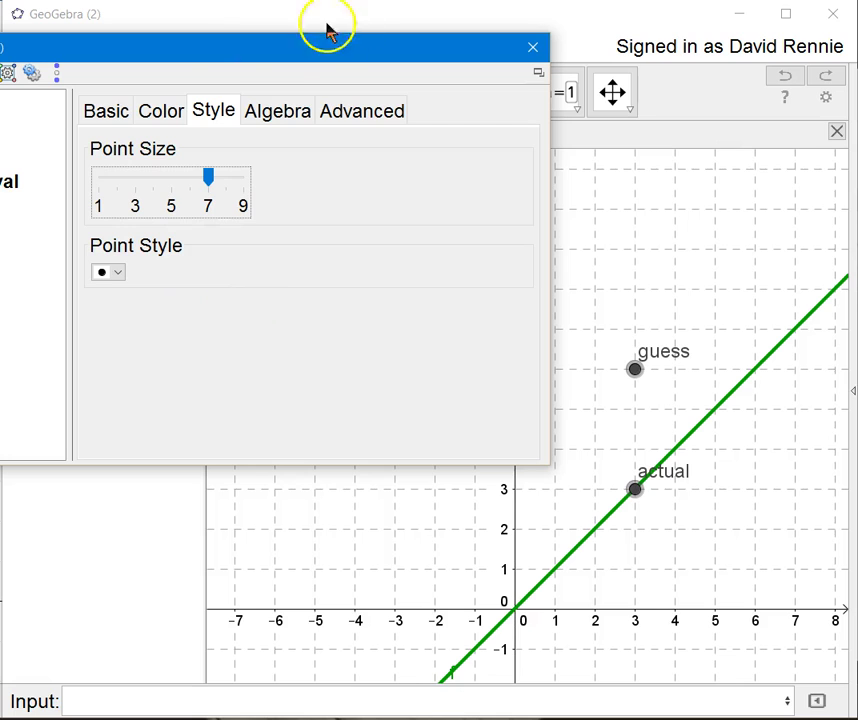
Give the guess point a diamond point style.
drag(214, 46, 365, 52)
click(134, 335)
click(105, 272)
click(105, 285)
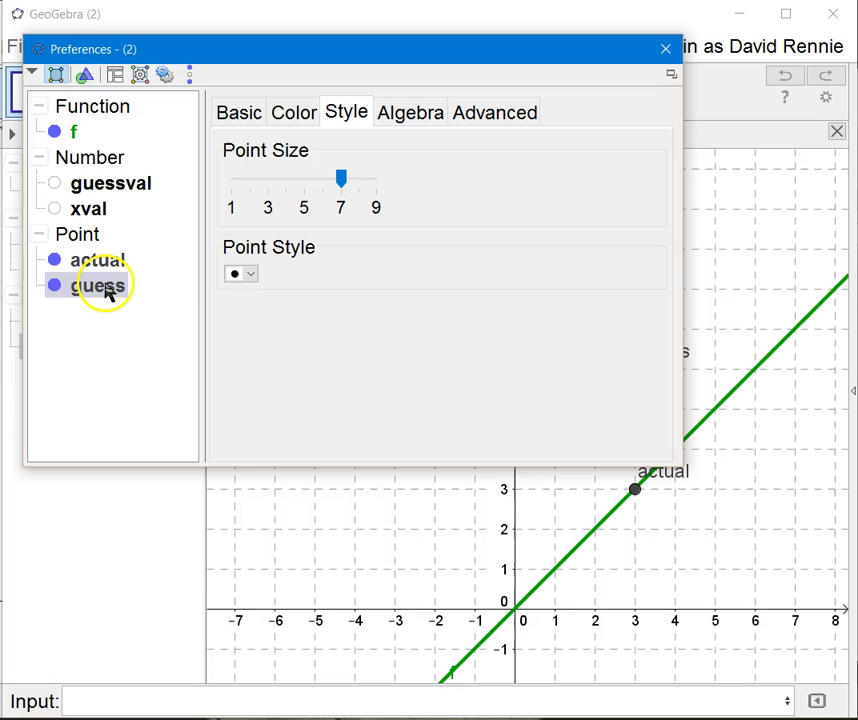
click(242, 274)
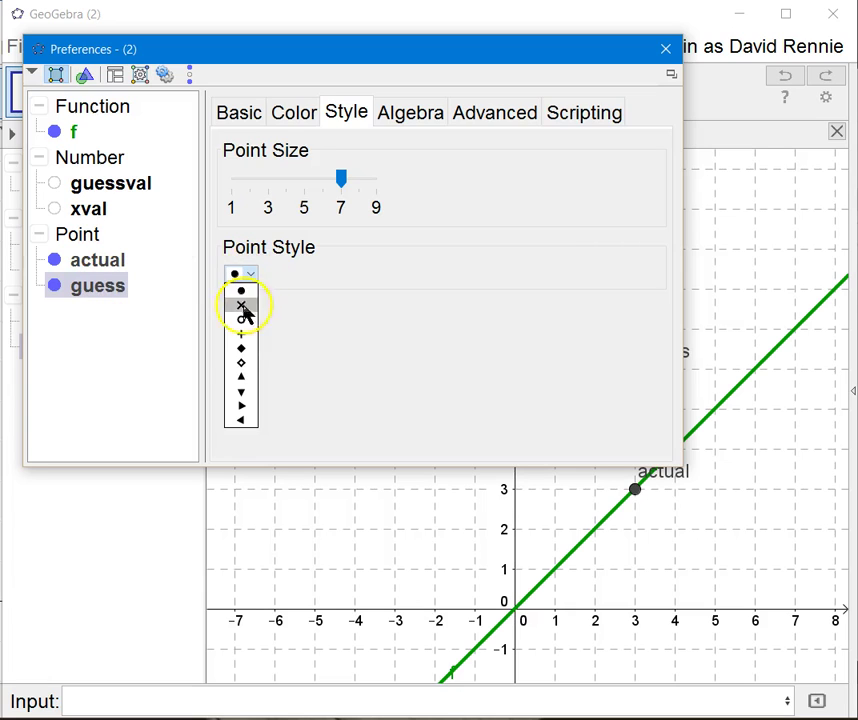
click(246, 350)
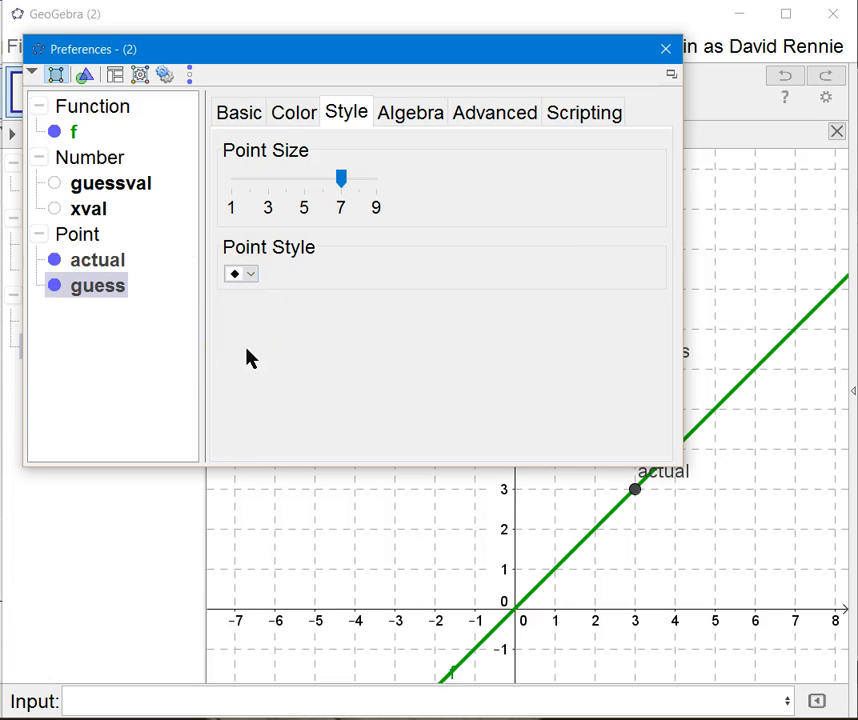
Give the actual point a cross (×) point style.
drag(109, 292, 107, 268)
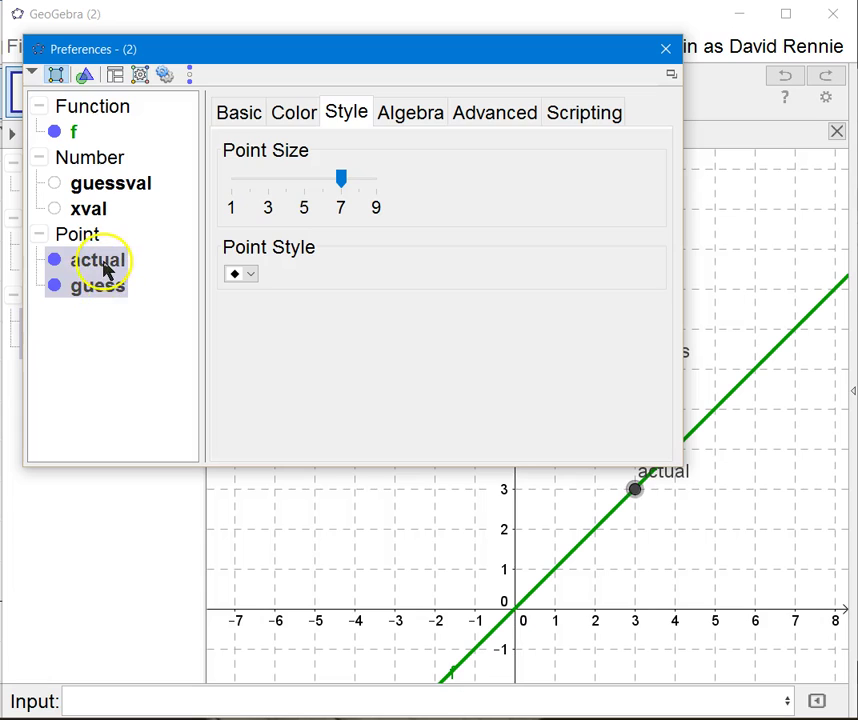
click(107, 268)
click(250, 274)
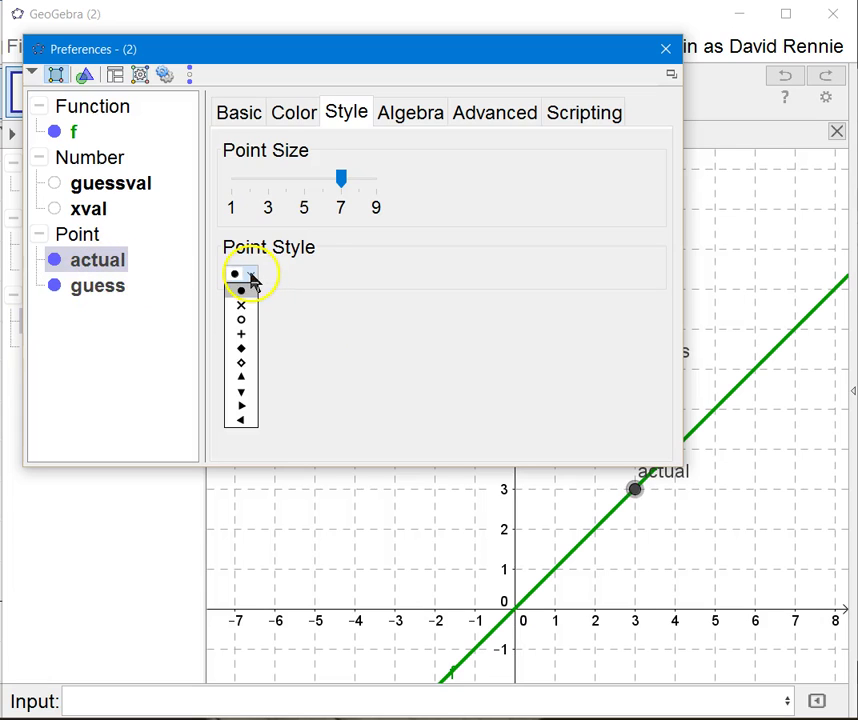
click(245, 305)
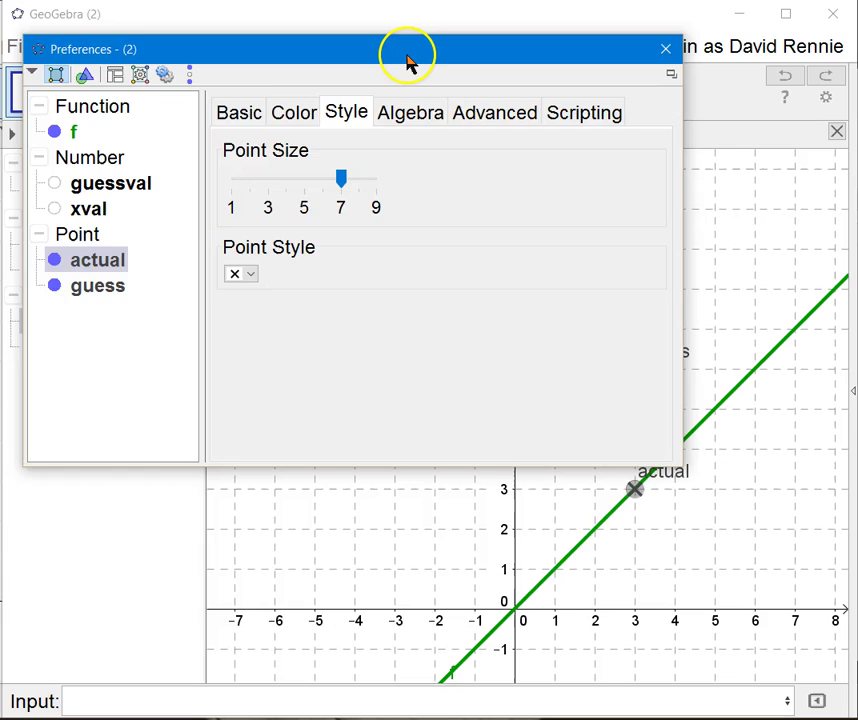
drag(407, 62, 243, 236)
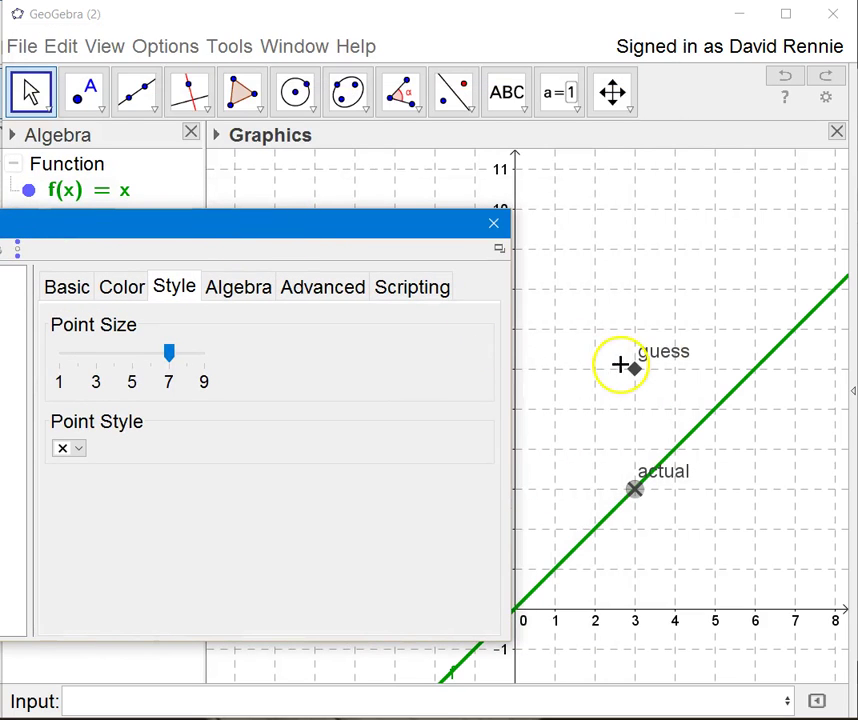
click(636, 488)
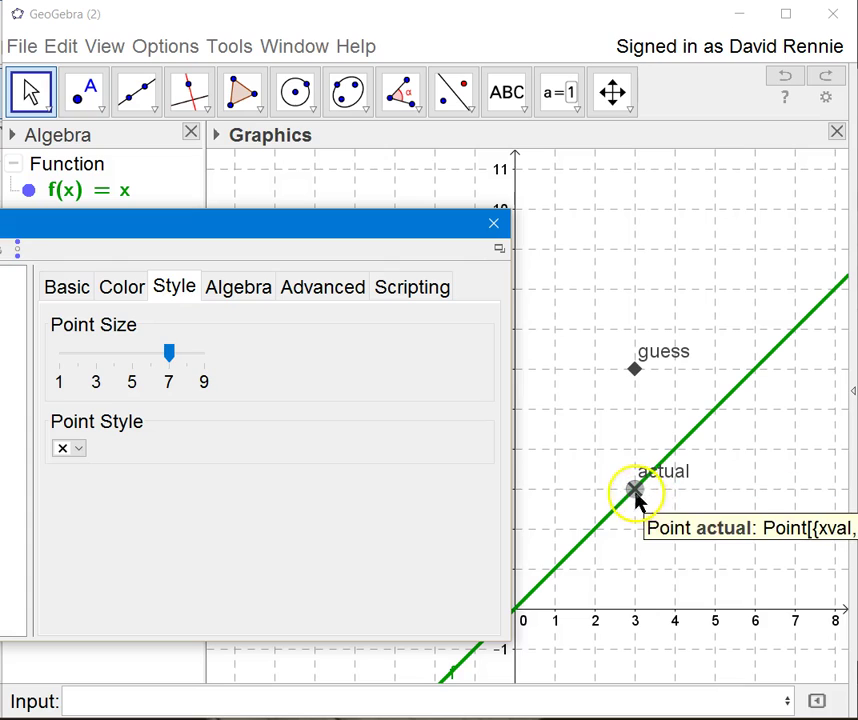
mouse_move(169, 353)
mouse_down()
mouse_move(186, 372)
mouse_move(170, 370)
mouse_up()
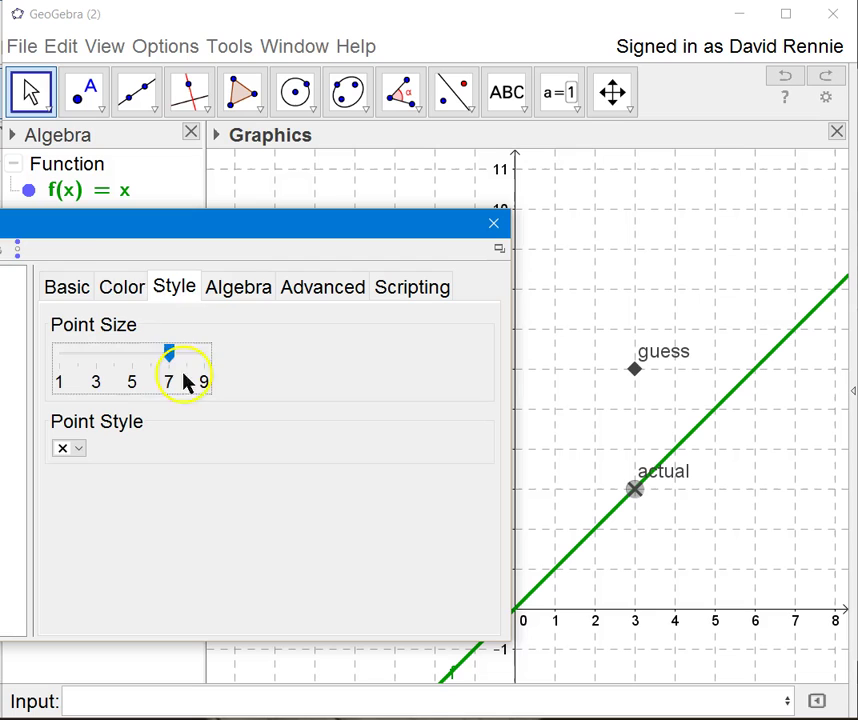
Colour the actual point orange (#FF9900) on the Color tab.
click(117, 288)
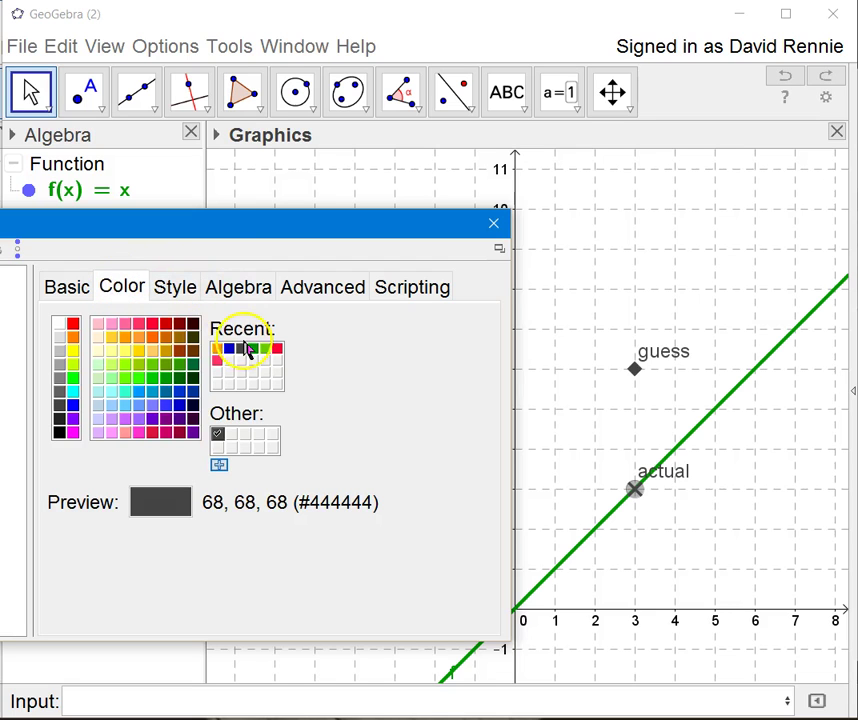
drag(210, 228, 326, 38)
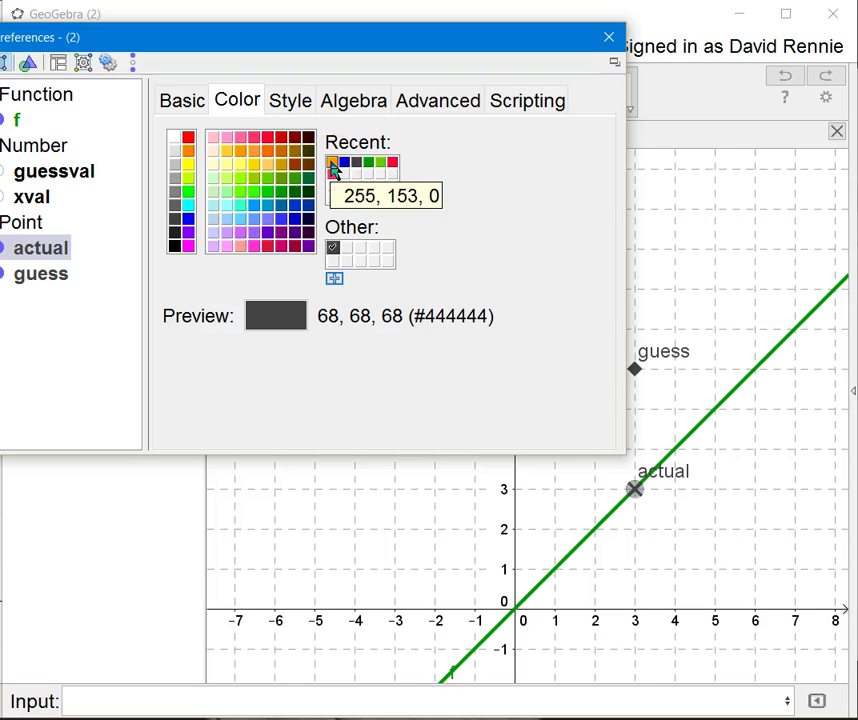
click(332, 163)
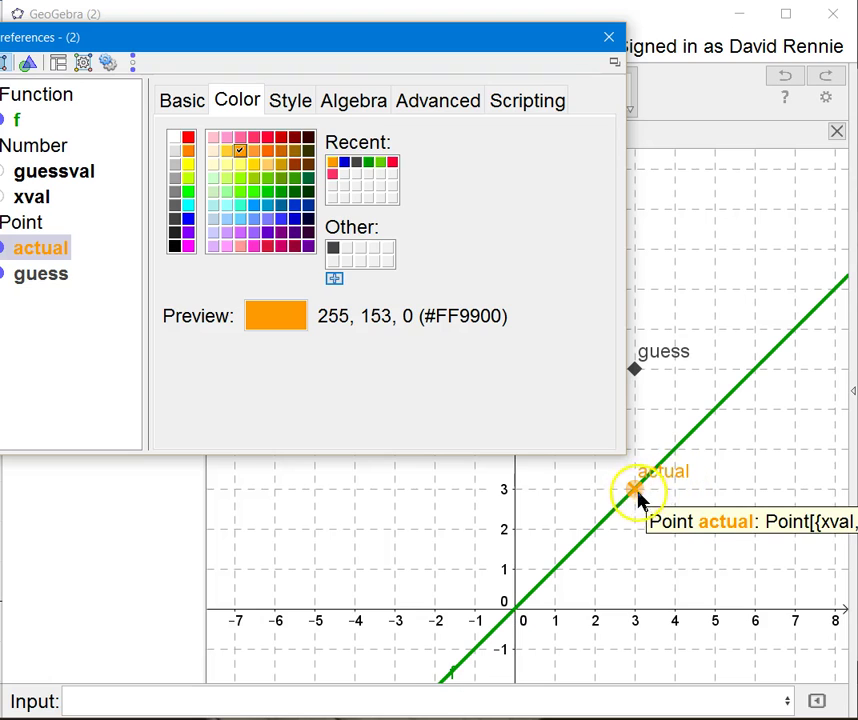
Colour the guess point blue (#0000CC) and close Object Properties.
ctrl+click(5, 276)
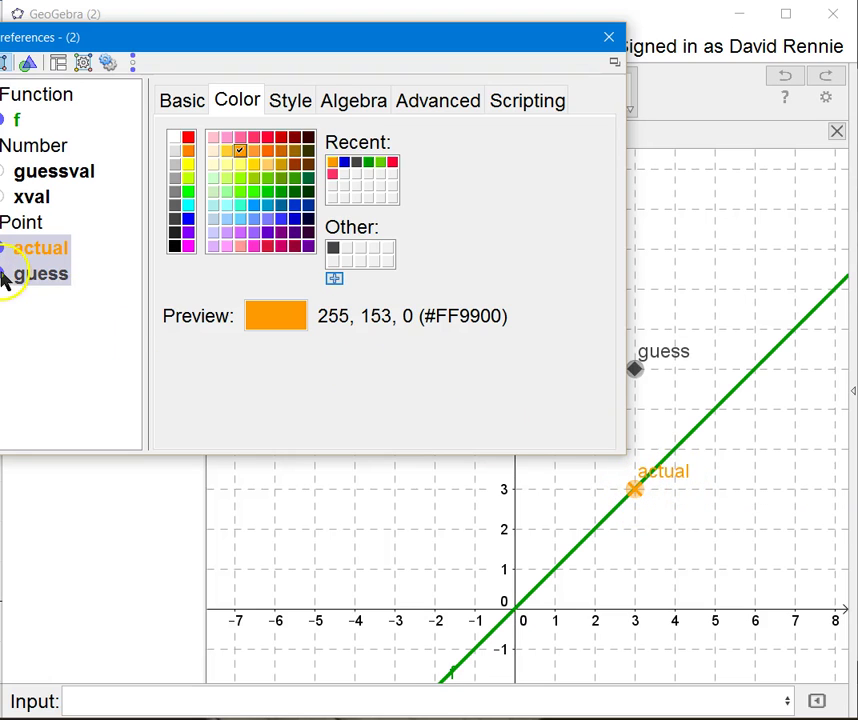
click(33, 283)
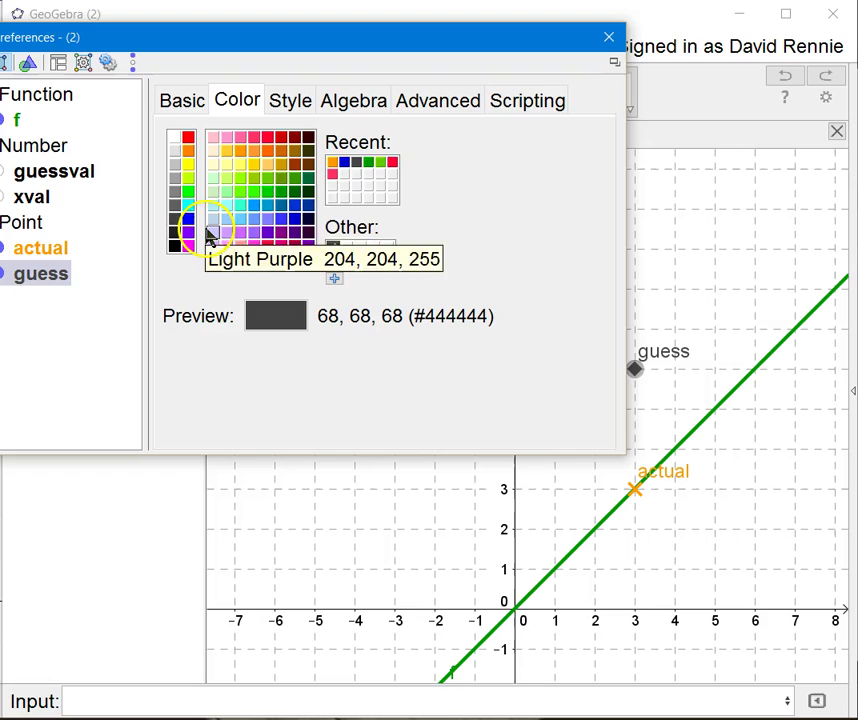
click(345, 165)
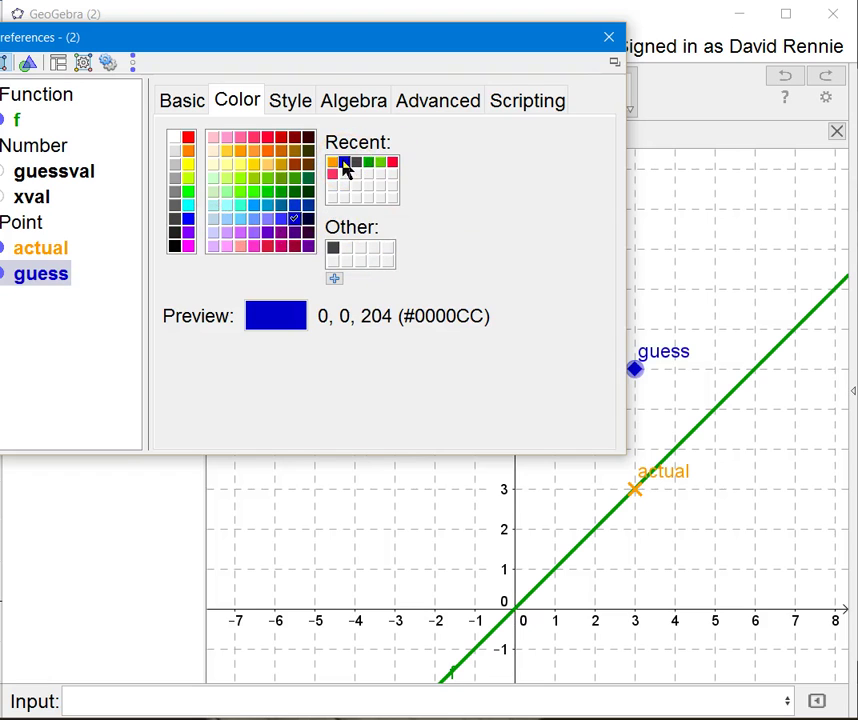
click(610, 38)
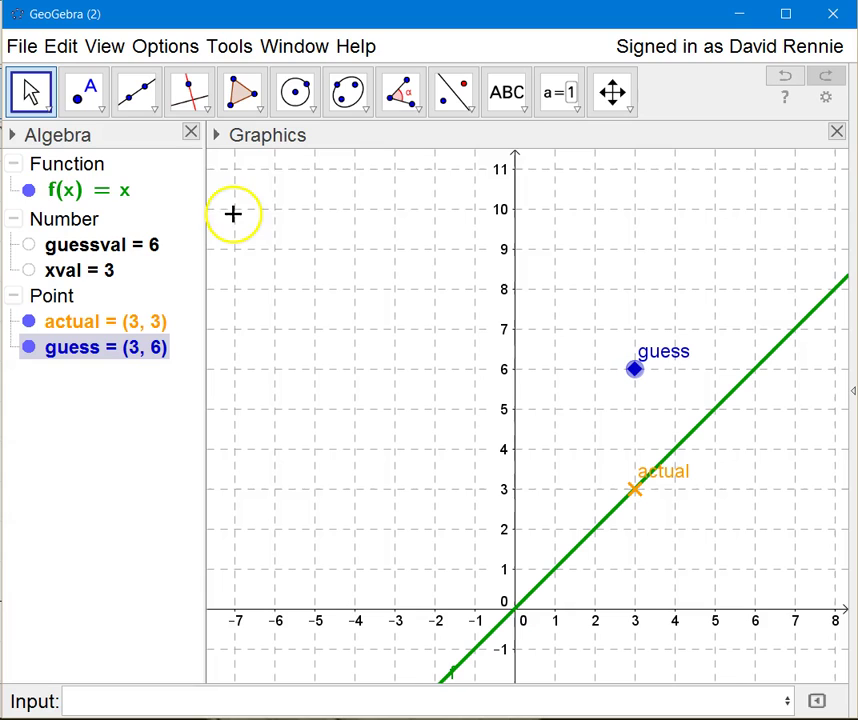
Choose the Input Box tool and place a new box near the graph's top-left corner.
click(576, 93)
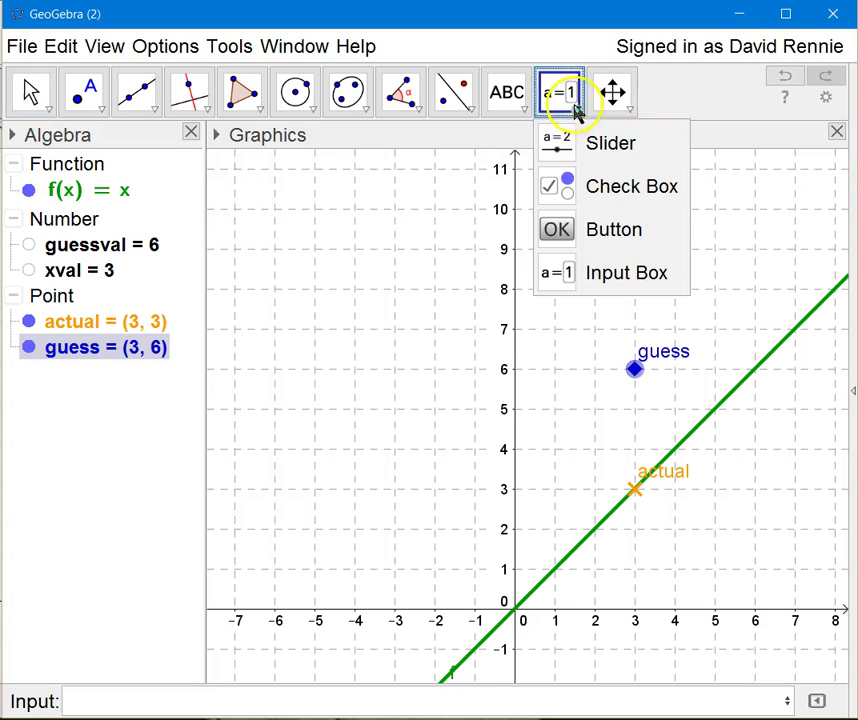
click(608, 146)
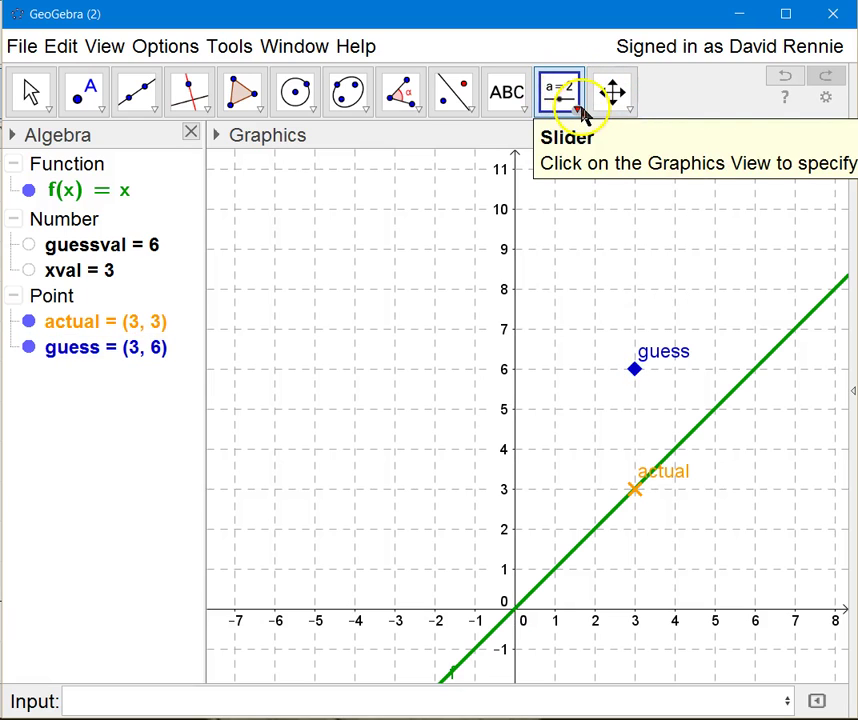
click(579, 113)
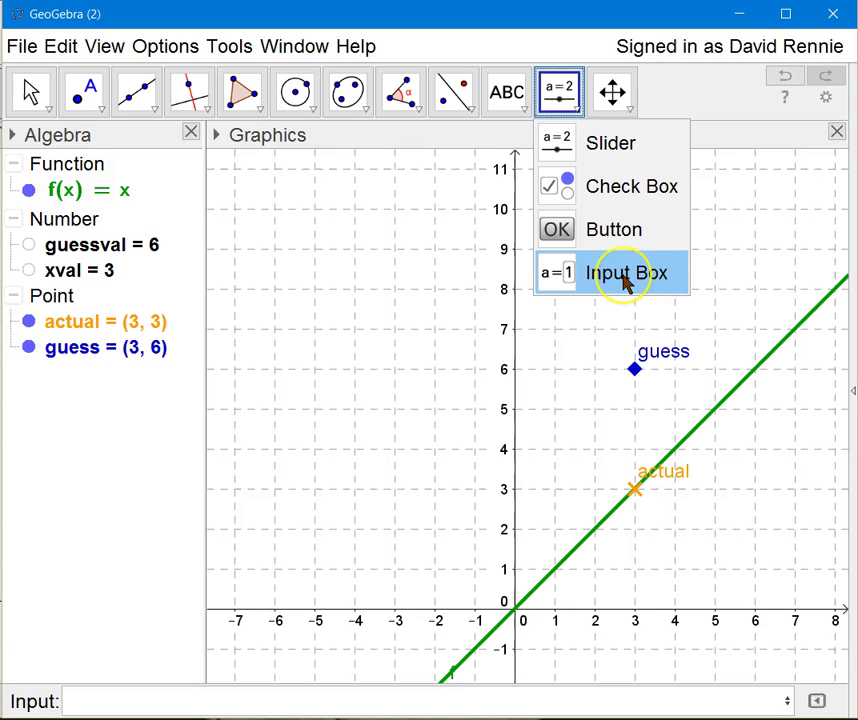
click(624, 280)
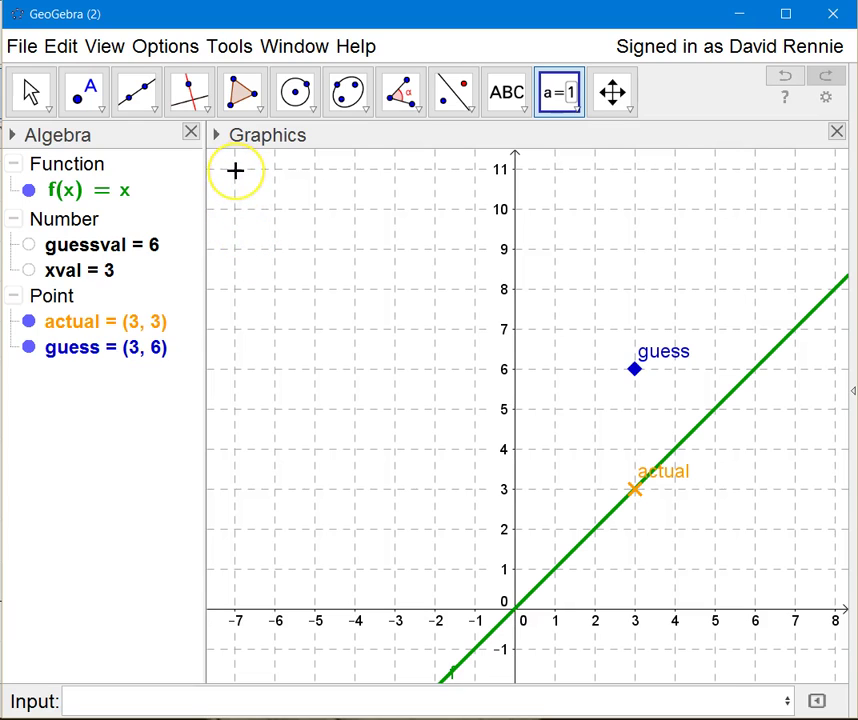
click(235, 170)
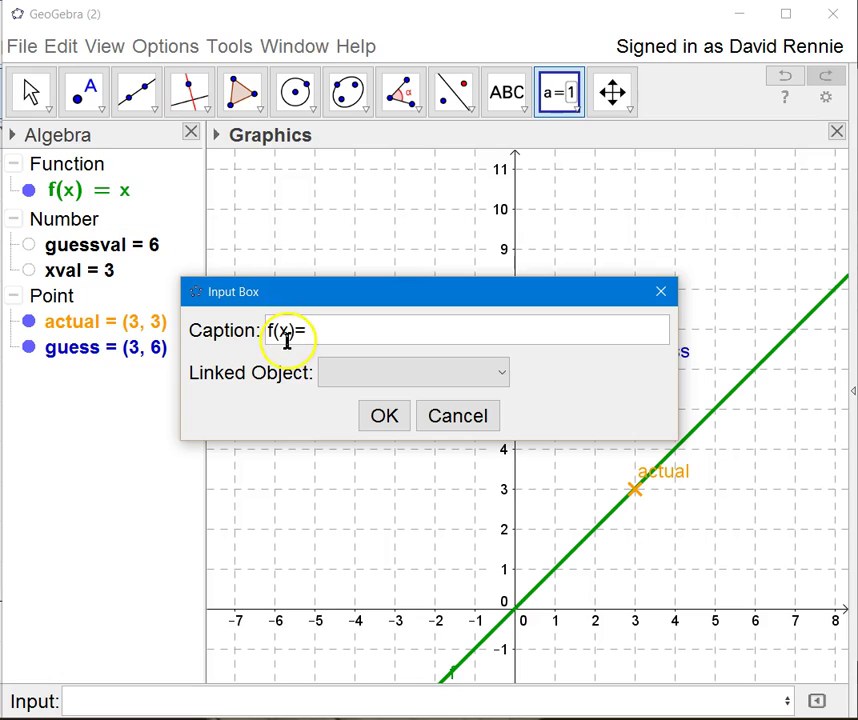
Link the f(x)= input box to the function f(x) = x and confirm.
click(503, 375)
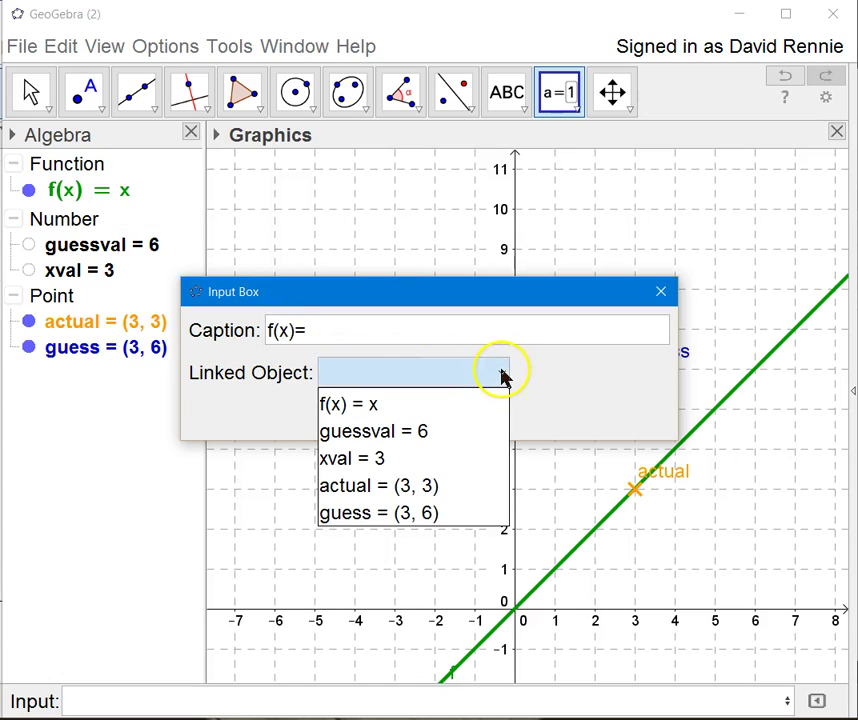
click(366, 405)
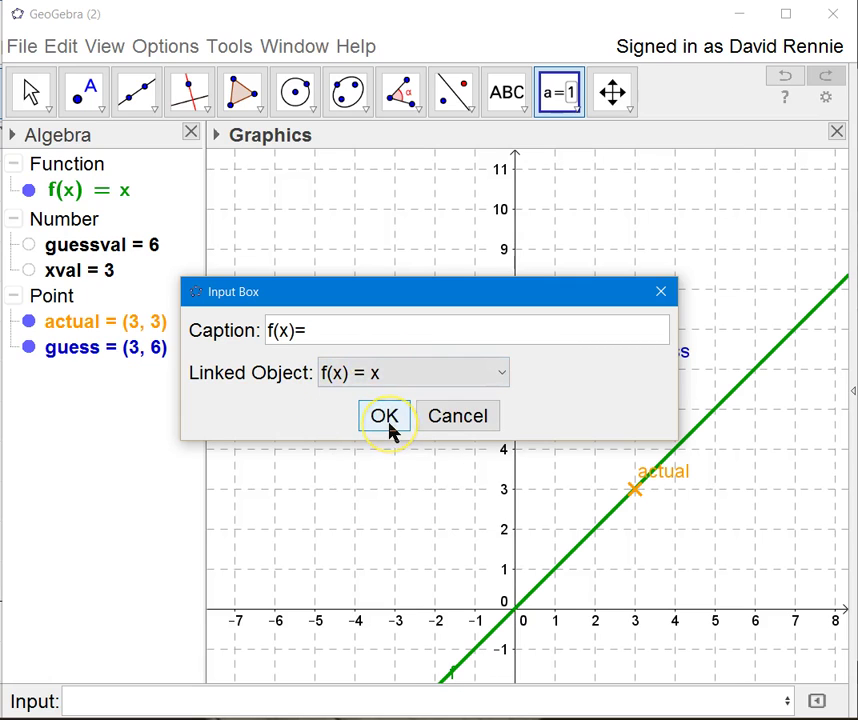
click(388, 424)
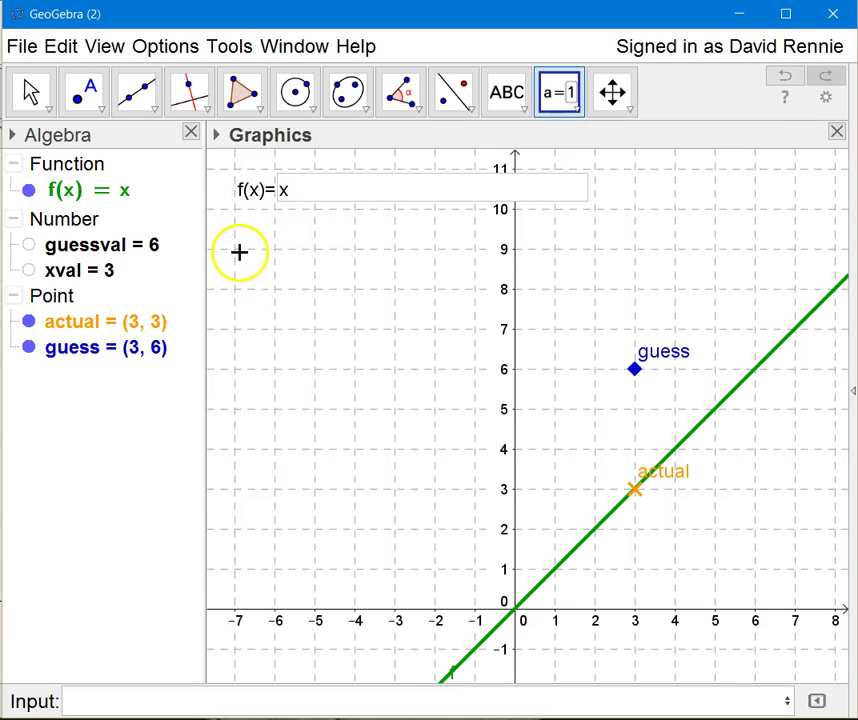
Place an input box below f(x)=, captioned x-value: and linked to xval.
click(237, 253)
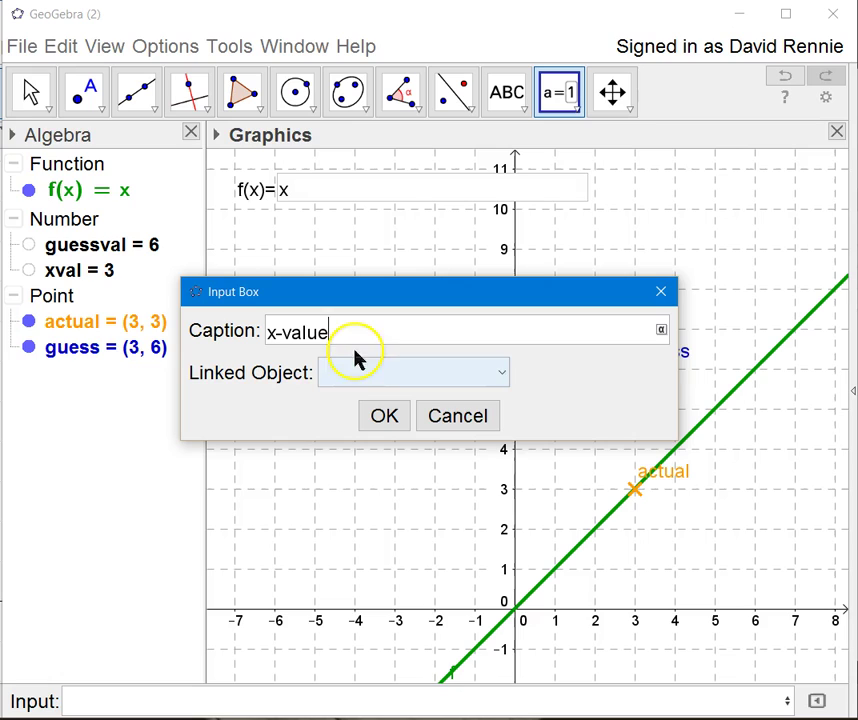
text(:)
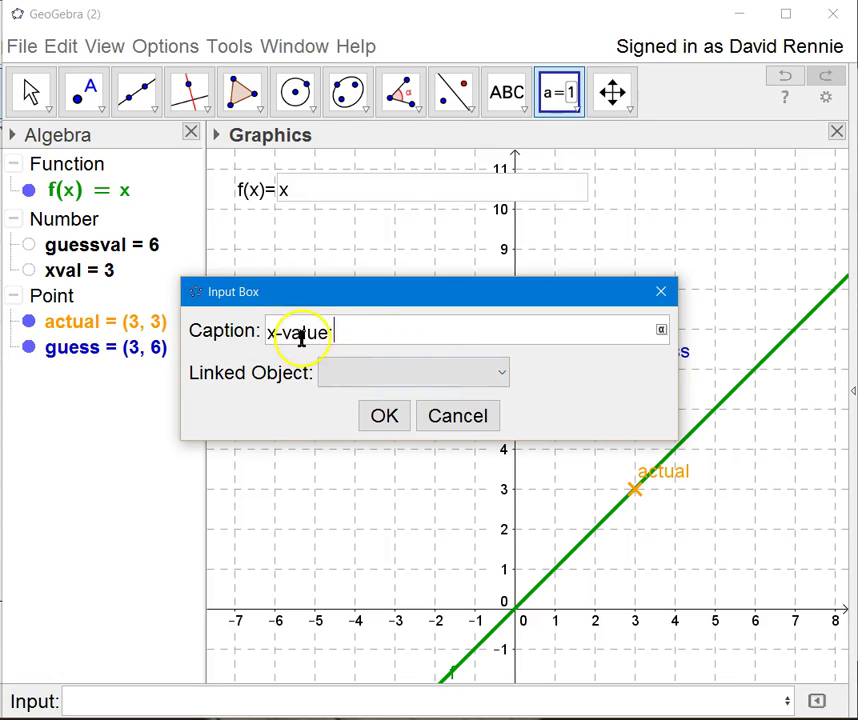
click(402, 374)
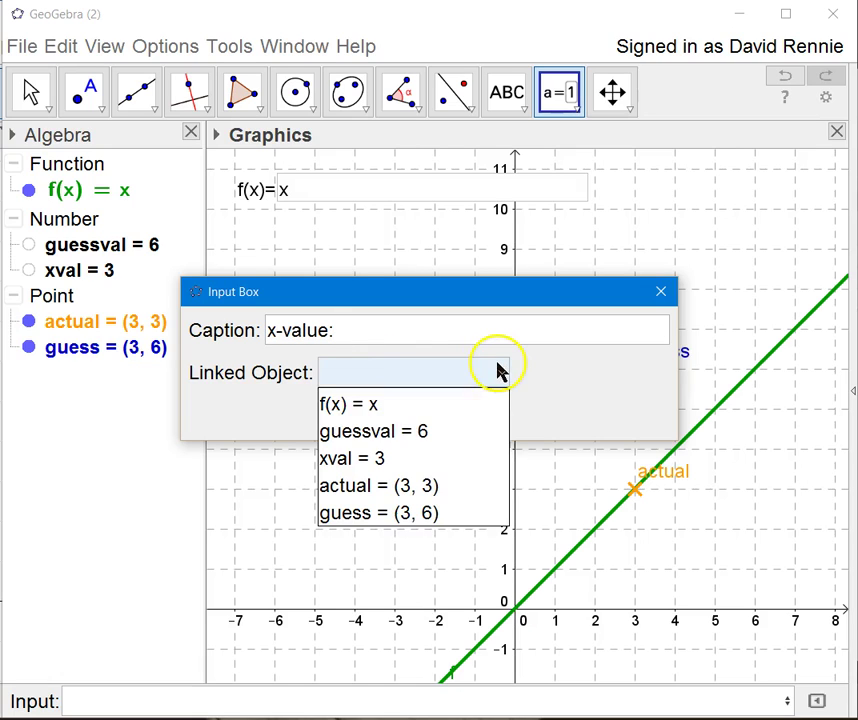
click(389, 460)
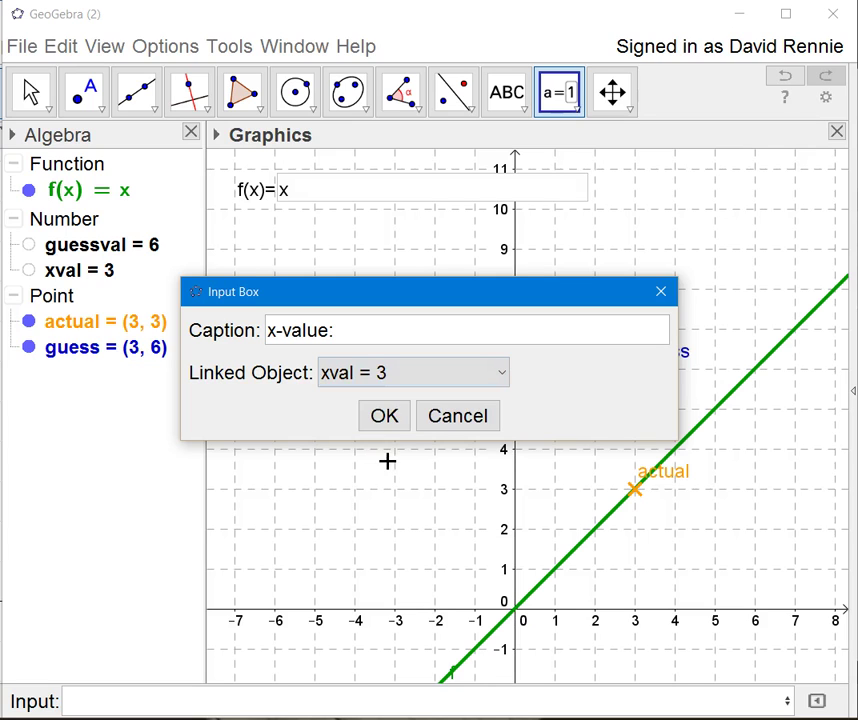
click(385, 415)
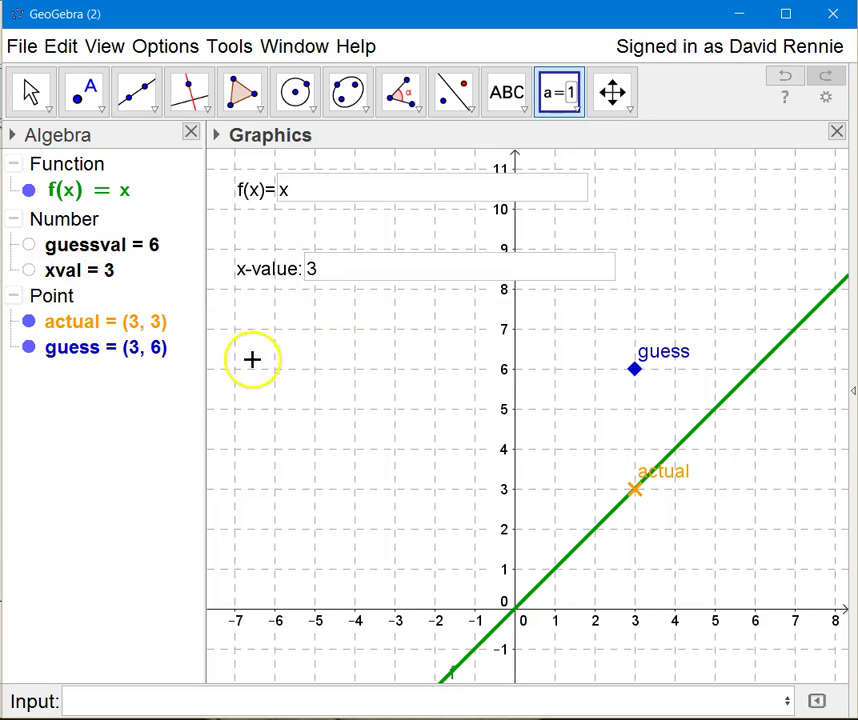
Place an input box below x-value:, captioned guess: and linked to guessval = 6.
click(238, 333)
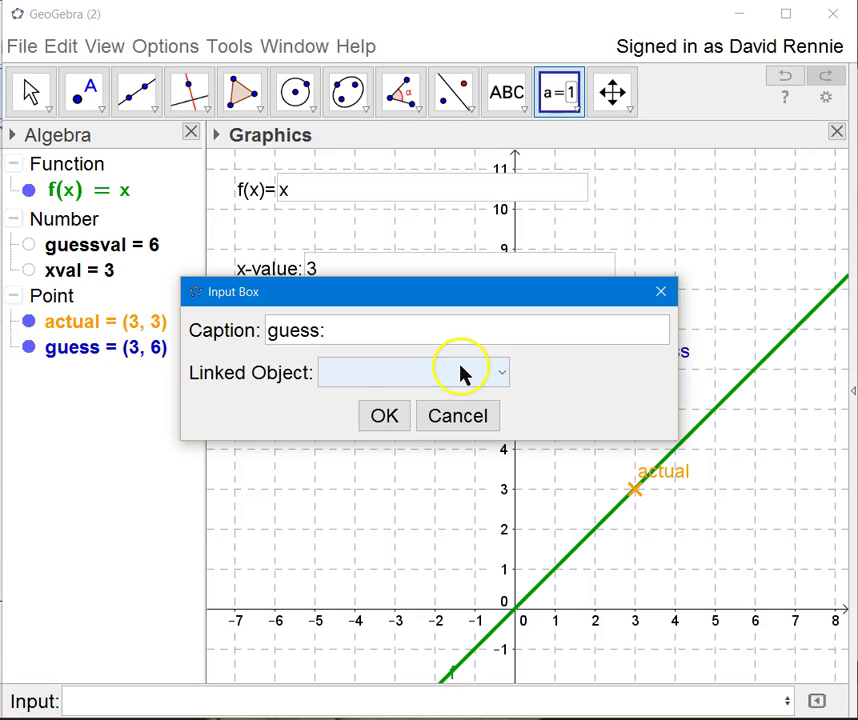
click(503, 376)
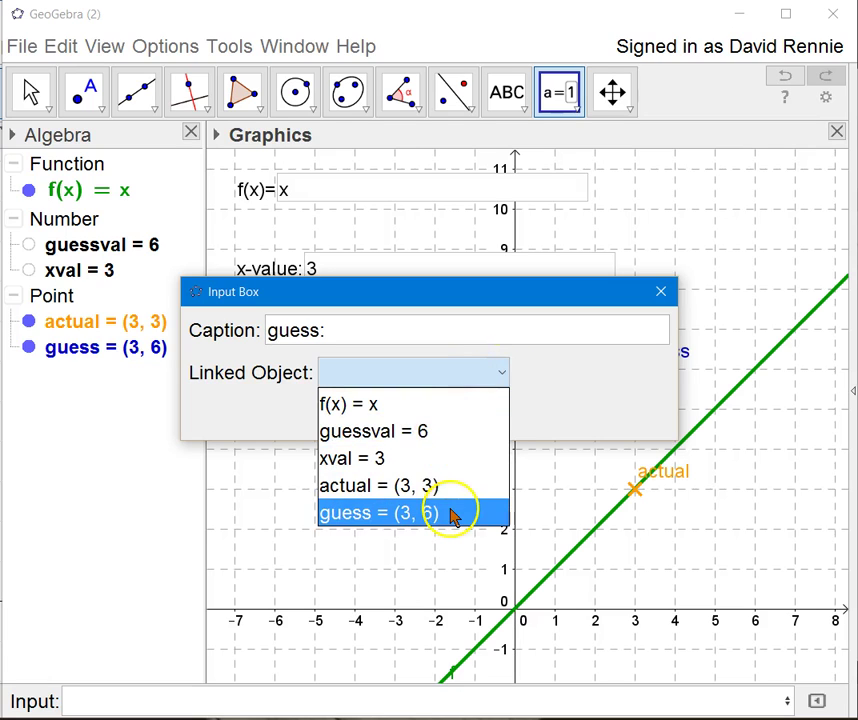
click(401, 441)
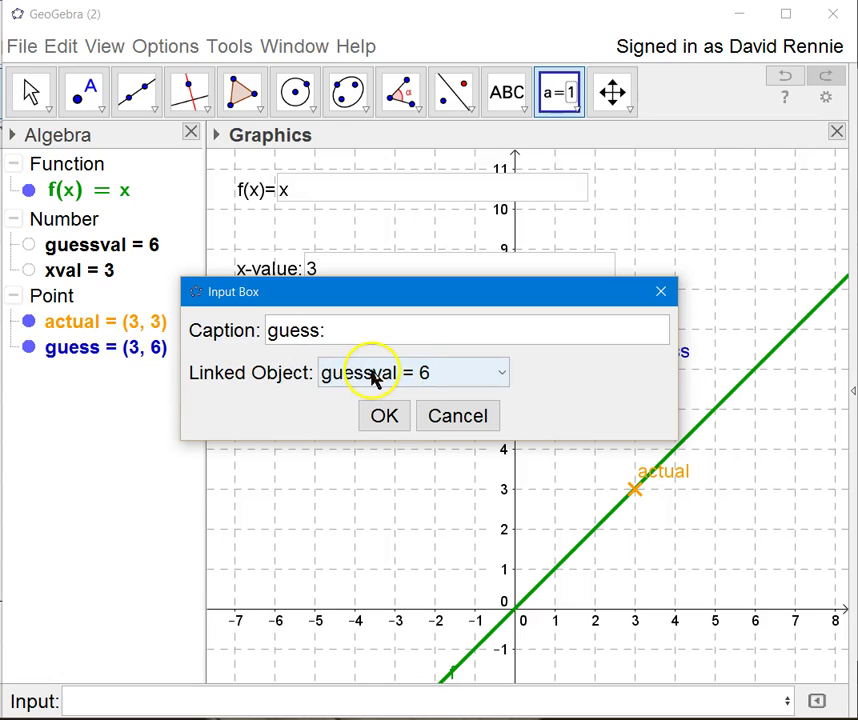
click(503, 377)
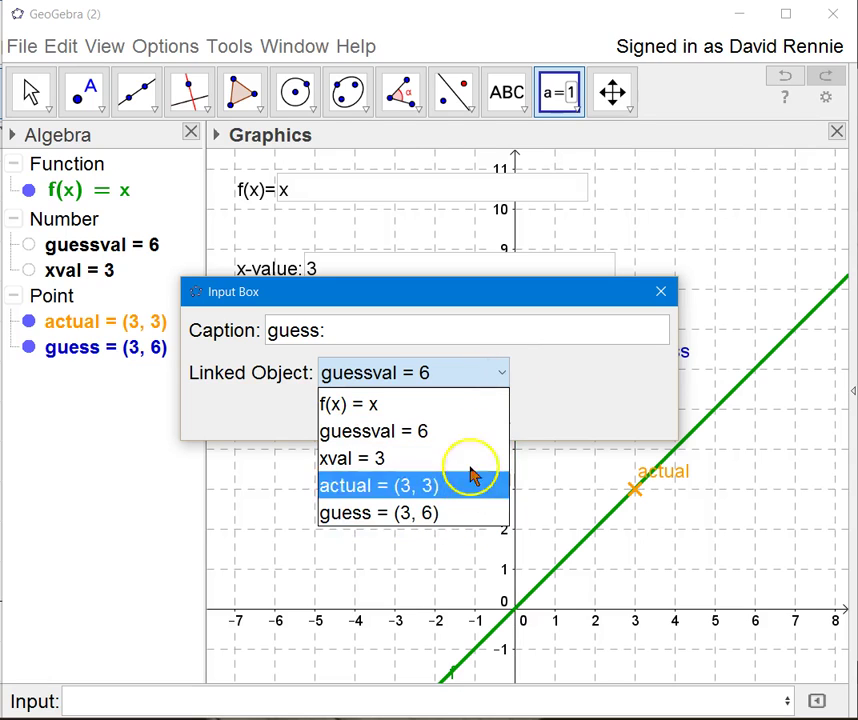
click(452, 440)
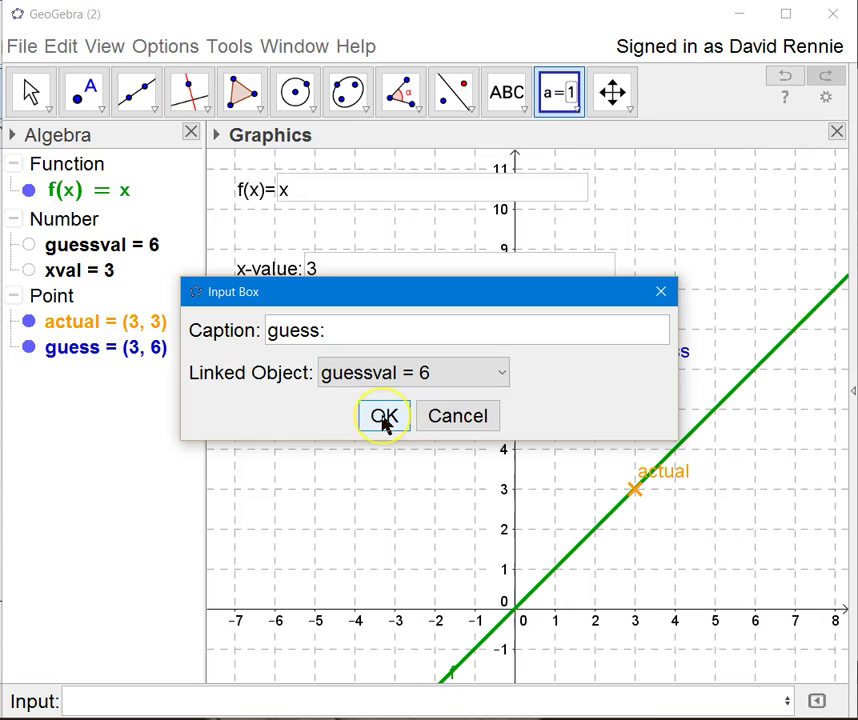
click(384, 418)
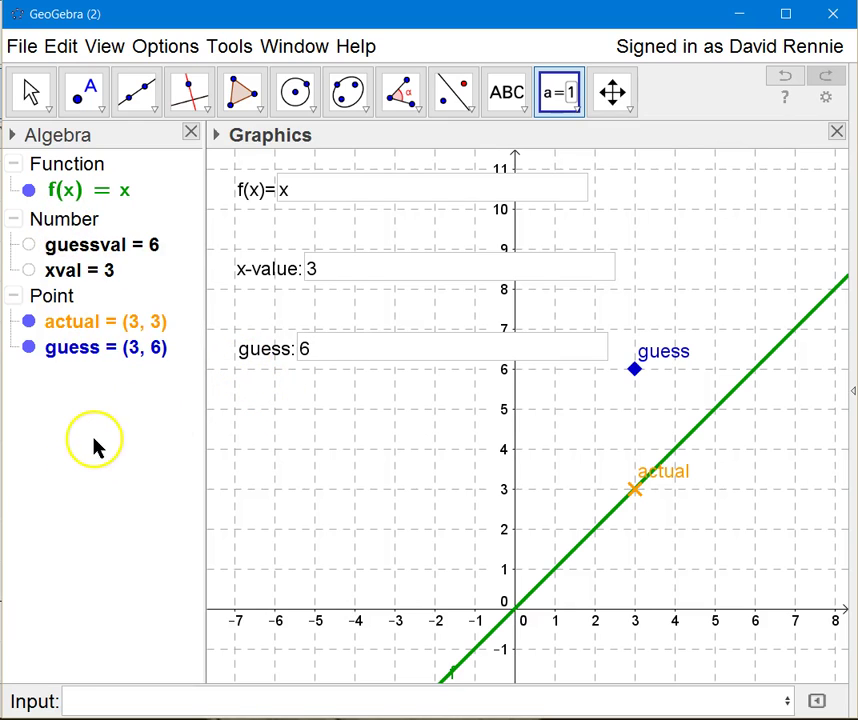
Open Object Properties for the guess box and select all three input boxes.
right_click(266, 349)
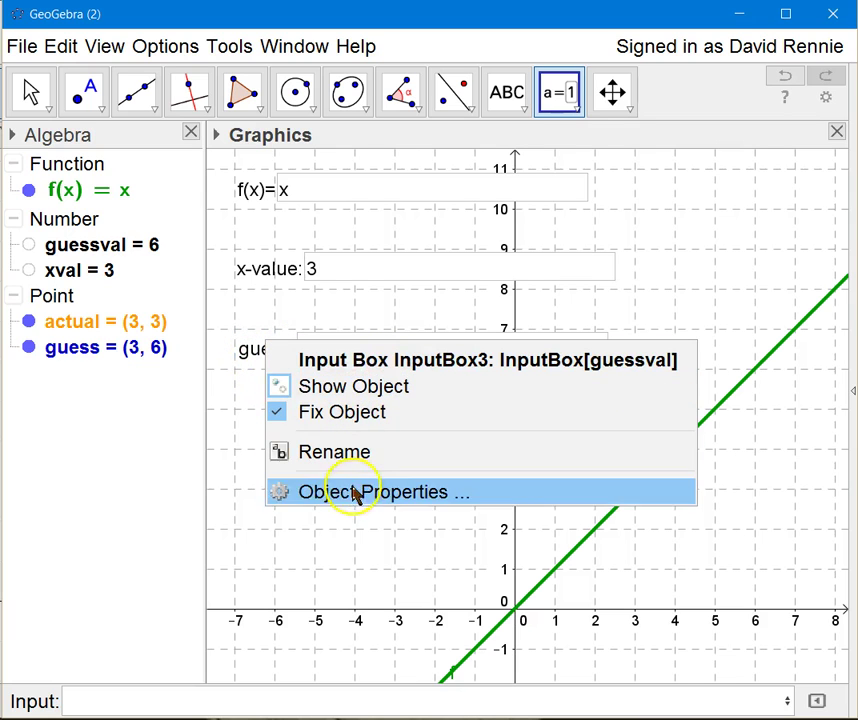
click(355, 495)
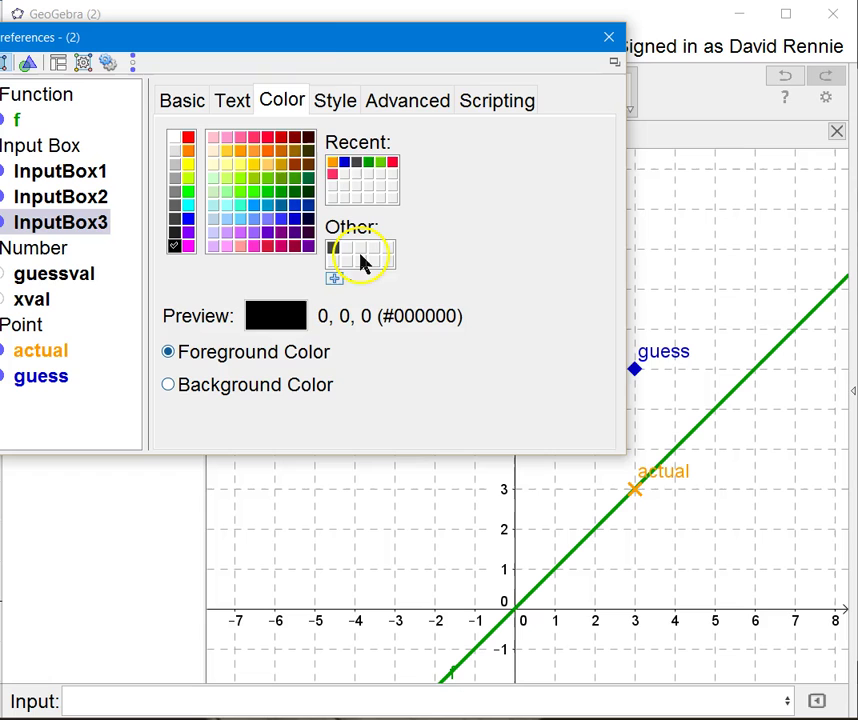
drag(310, 38, 588, 70)
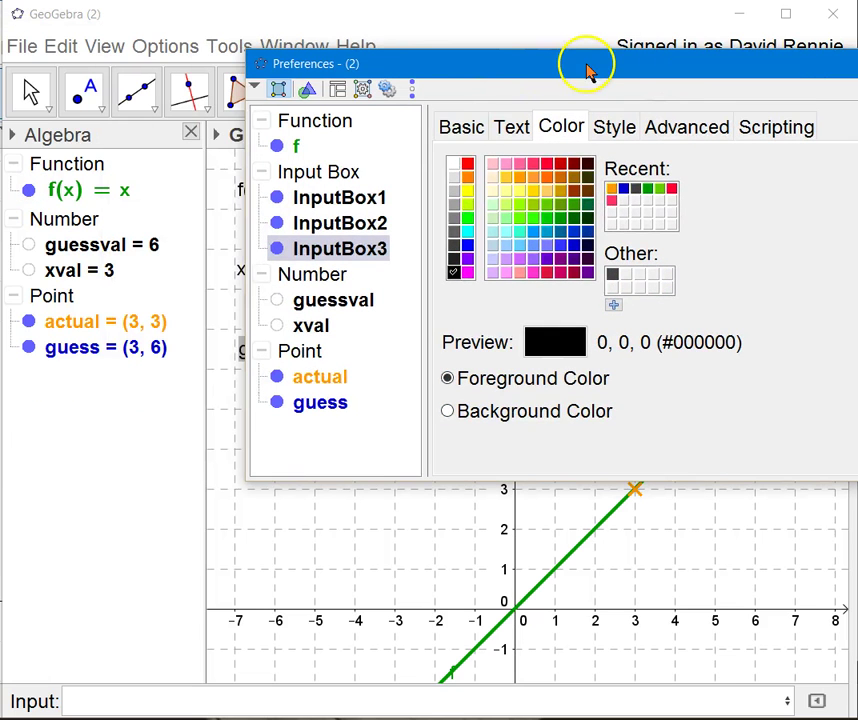
click(347, 274)
click(338, 248)
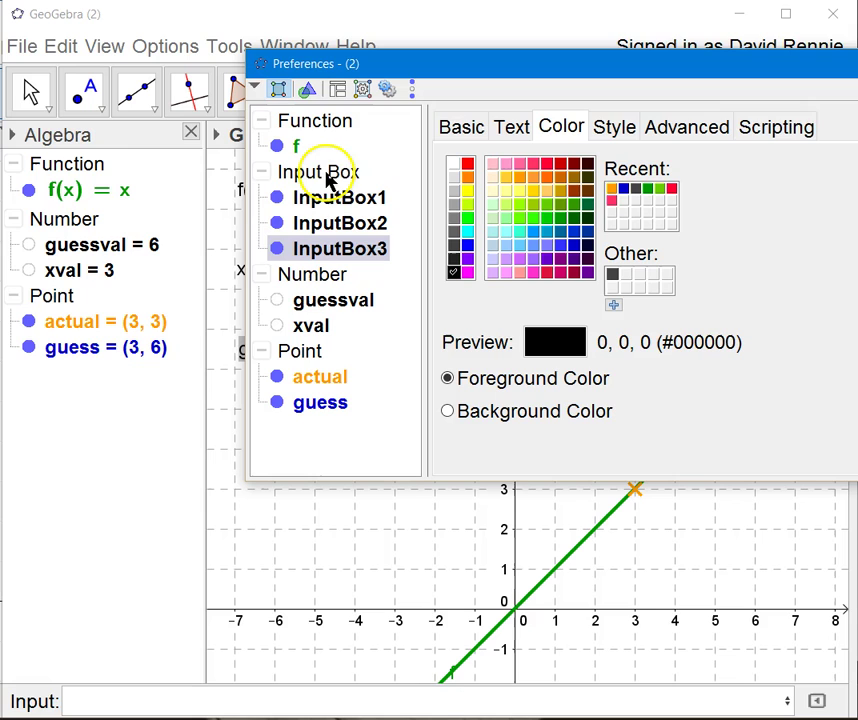
click(322, 174)
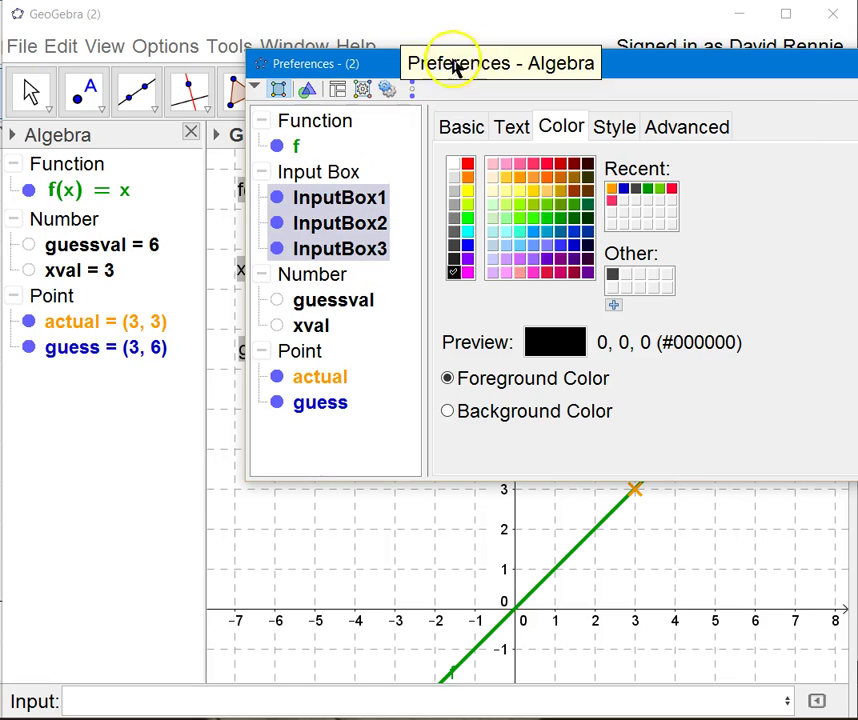
drag(390, 66, 583, 64)
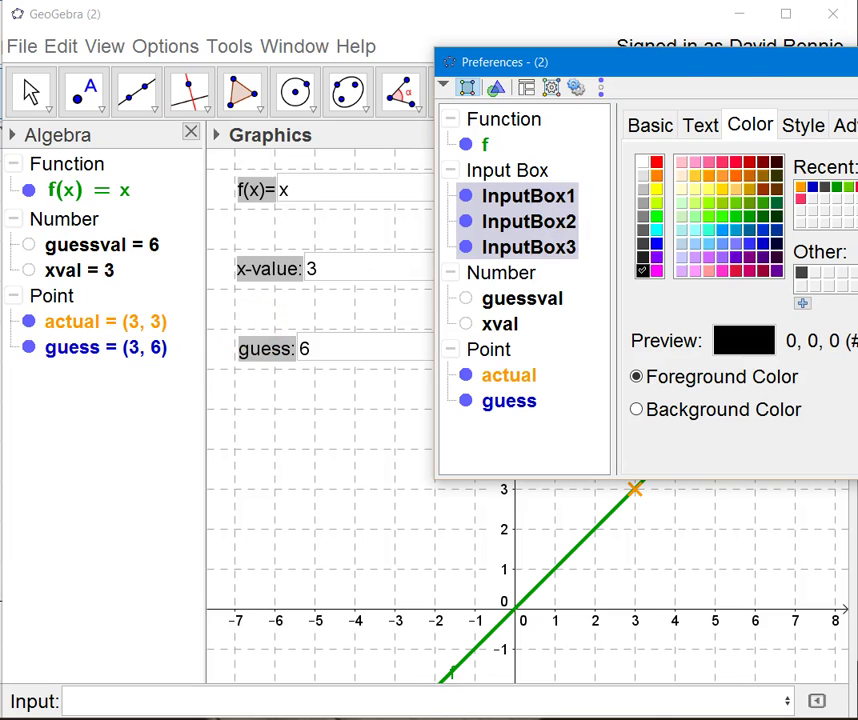
click(740, 56)
drag(743, 65, 437, 410)
Set Input Box Length to 5 on the Style tab and close Preferences.
click(498, 480)
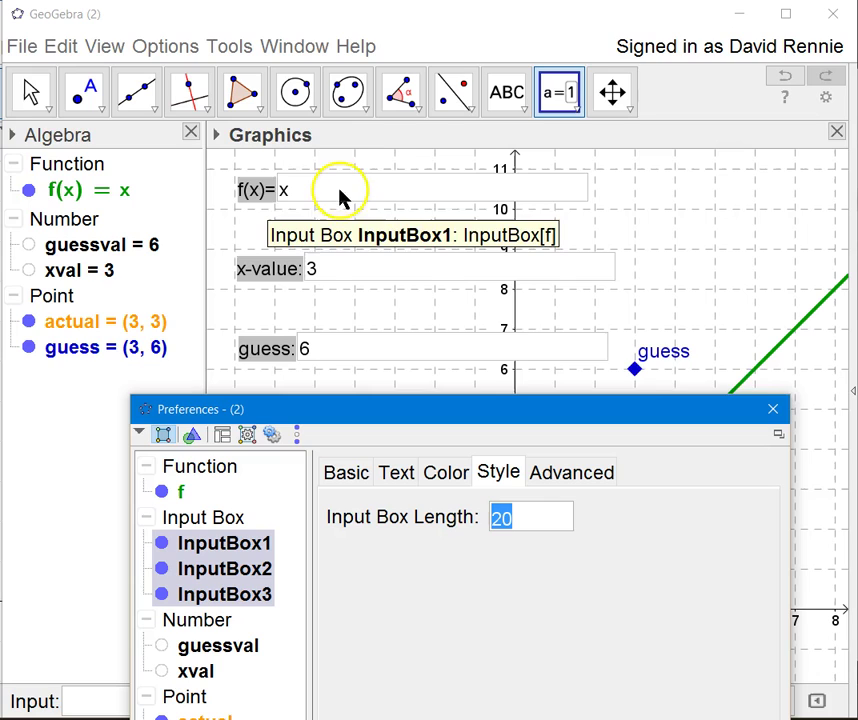
text(5)
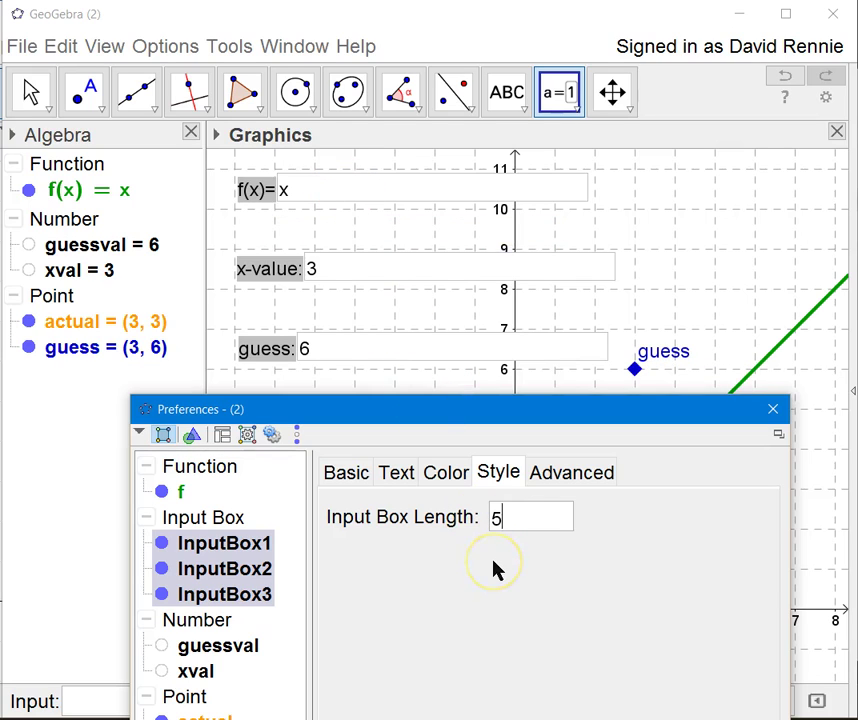
click(519, 563)
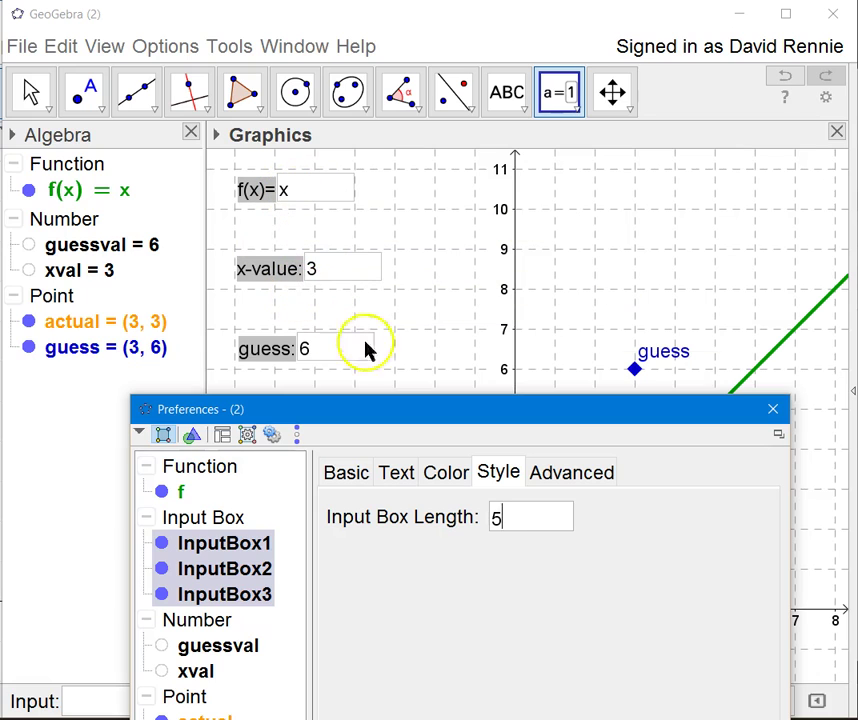
drag(460, 400, 525, 402)
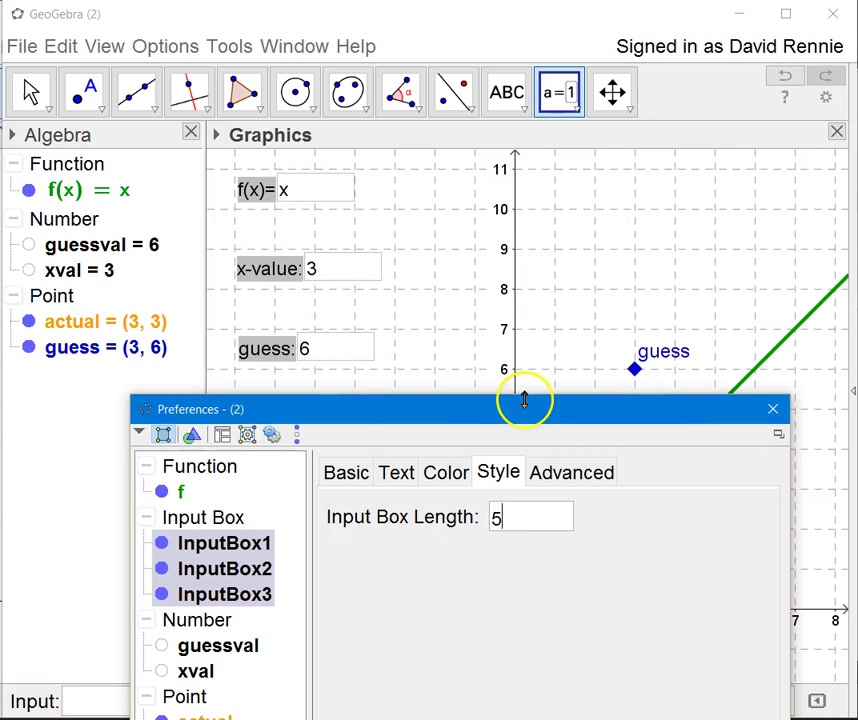
click(773, 413)
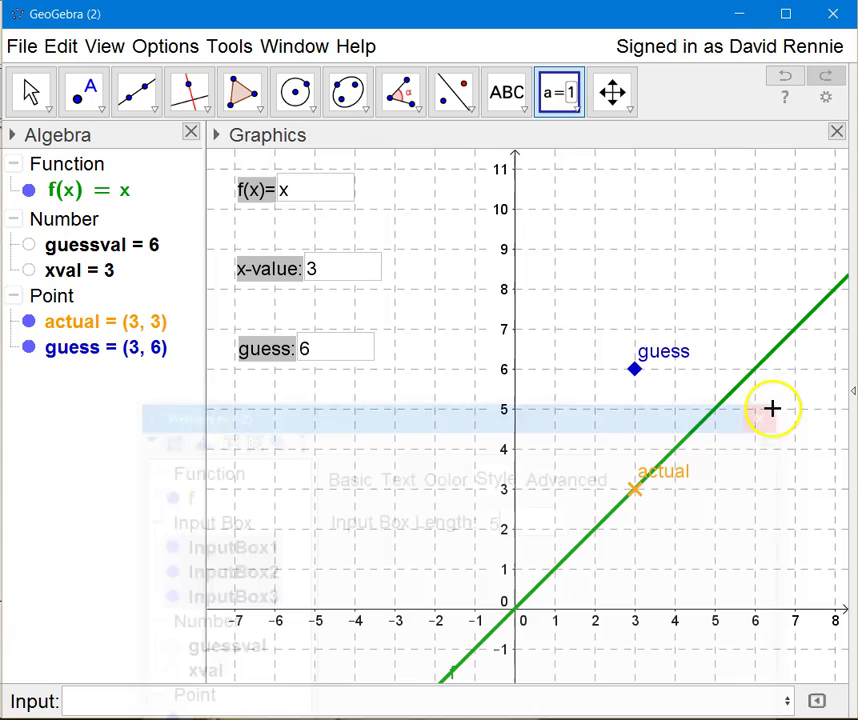
Pan the Graphics view so the origin shifts down and right, keeping both points visible.
click(613, 92)
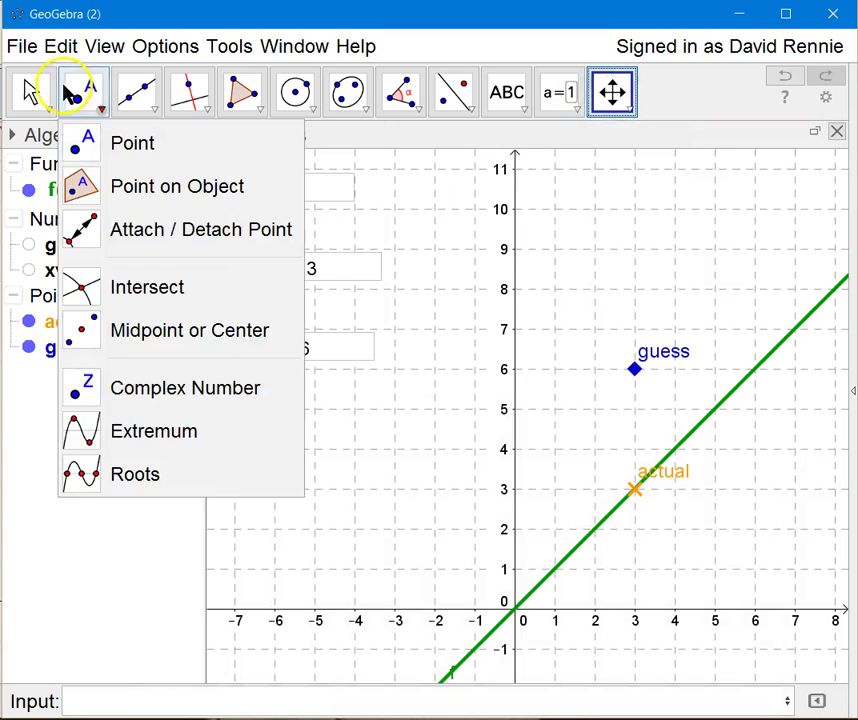
click(36, 90)
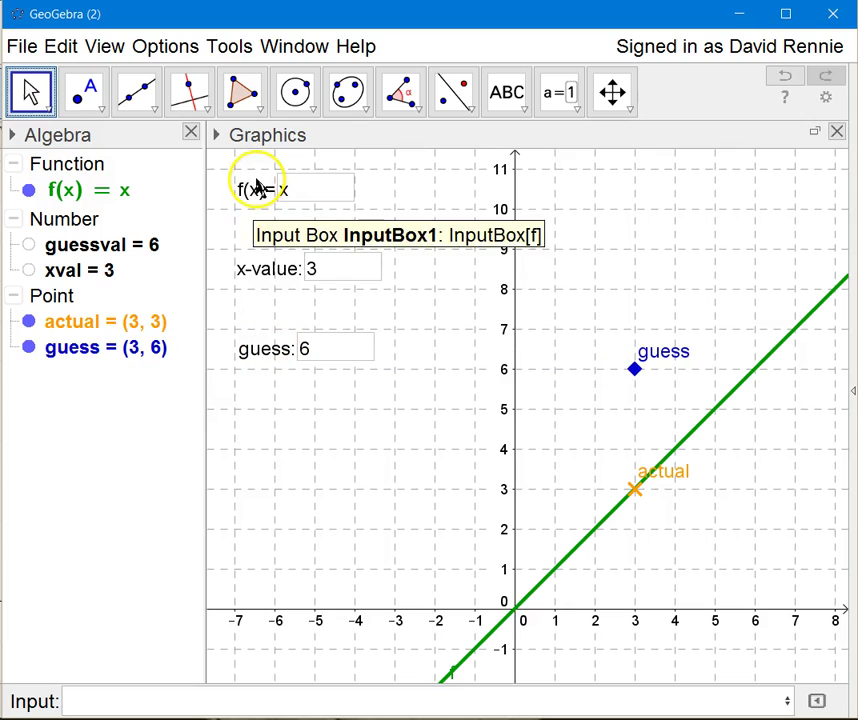
click(298, 190)
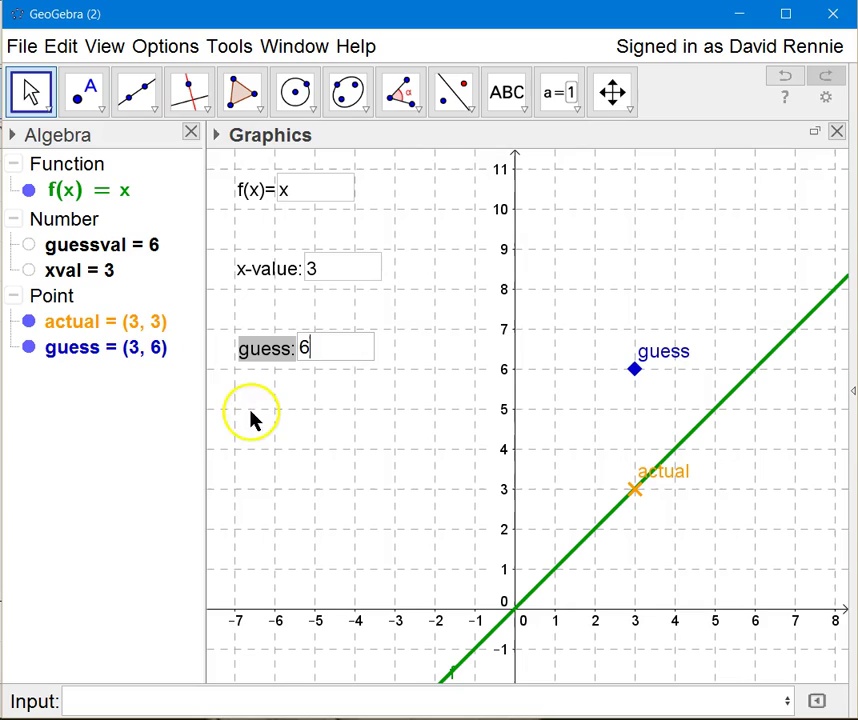
click(610, 90)
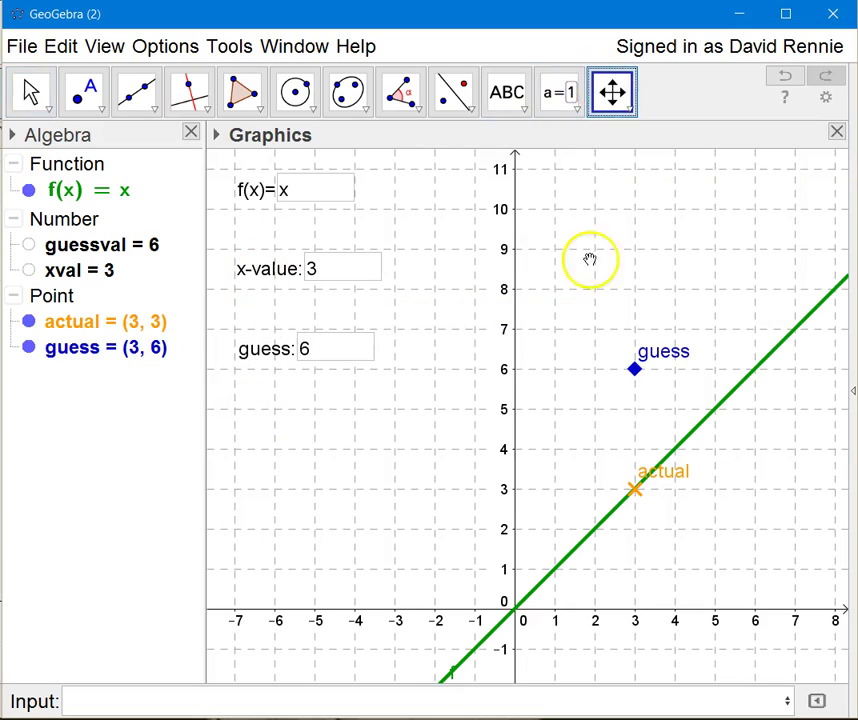
drag(589, 281, 635, 246)
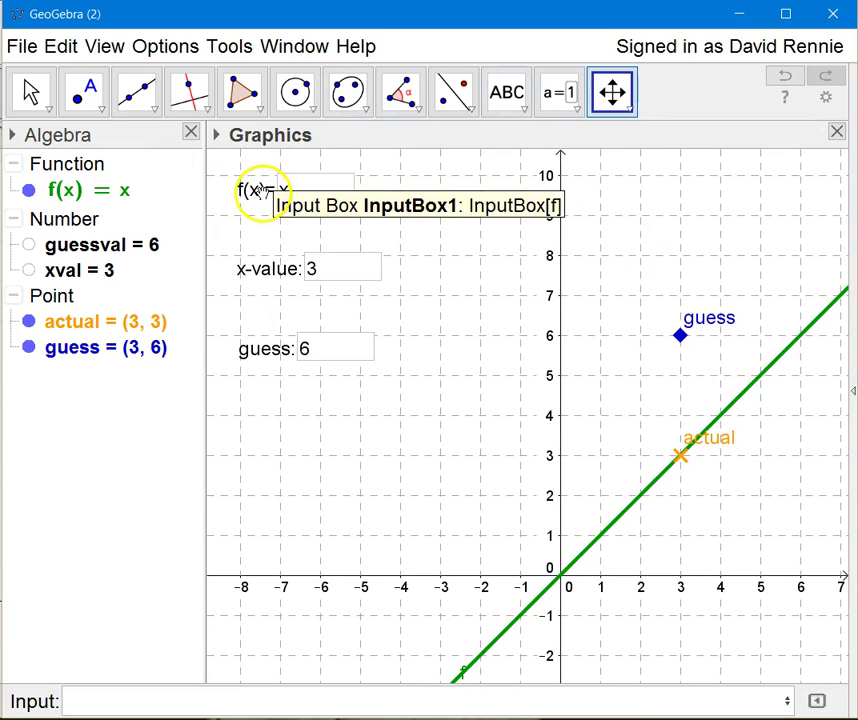
Open the f(x) box's properties, select all three input boxes, and turn off Fix Object.
right_click(264, 195)
click(368, 348)
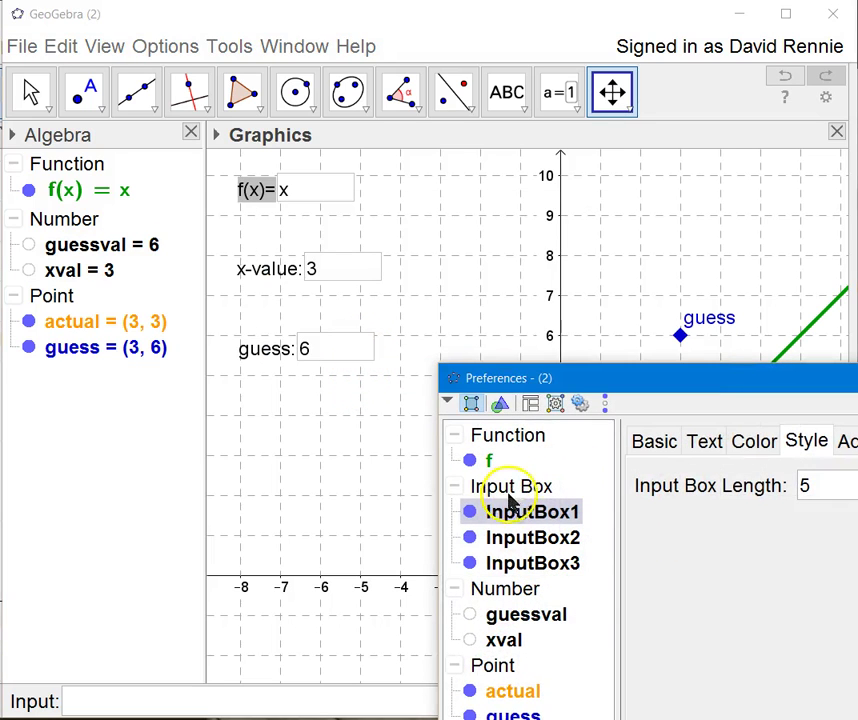
click(655, 445)
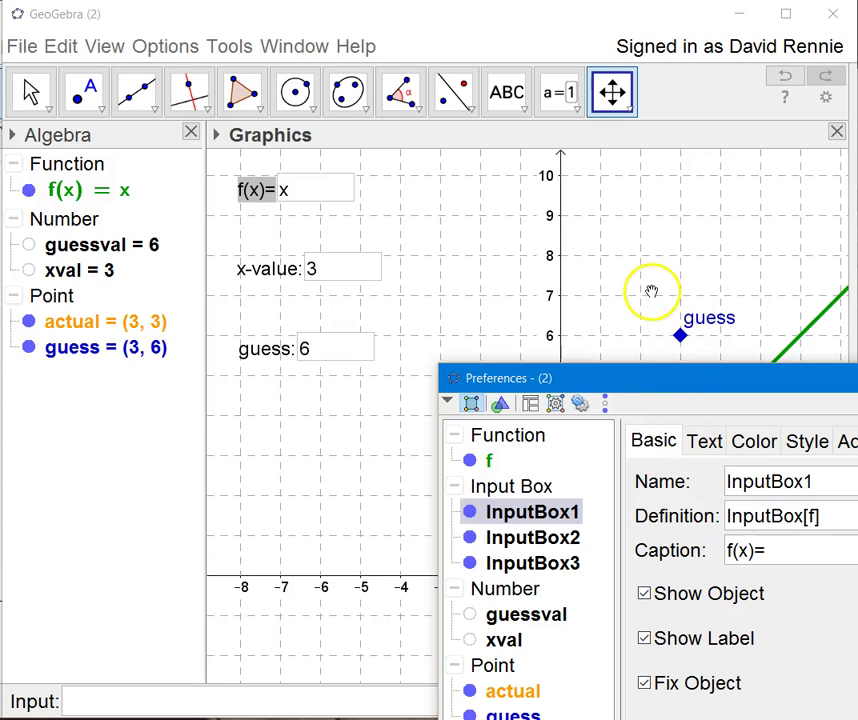
drag(657, 384, 636, 245)
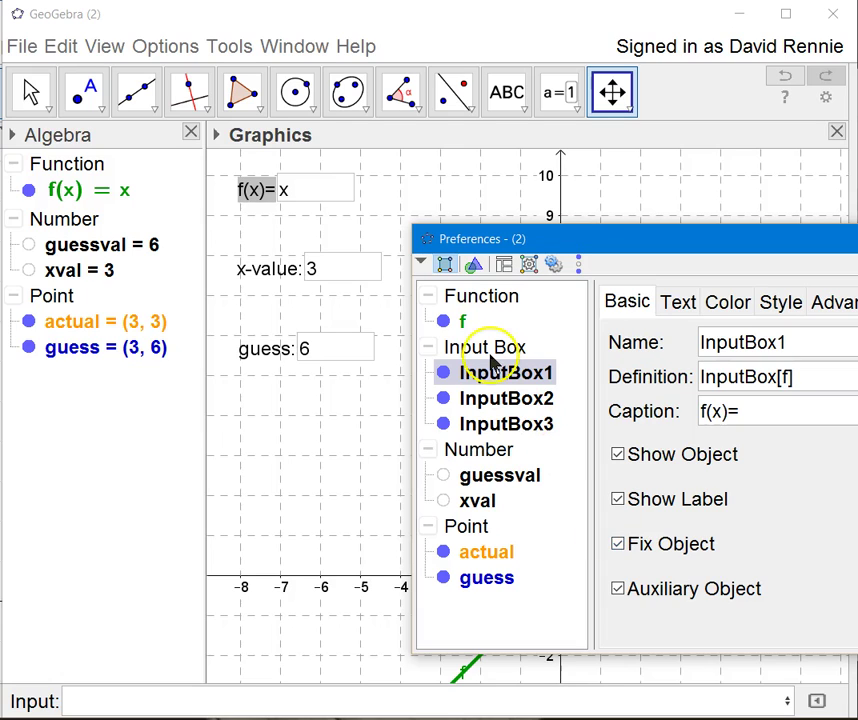
click(485, 347)
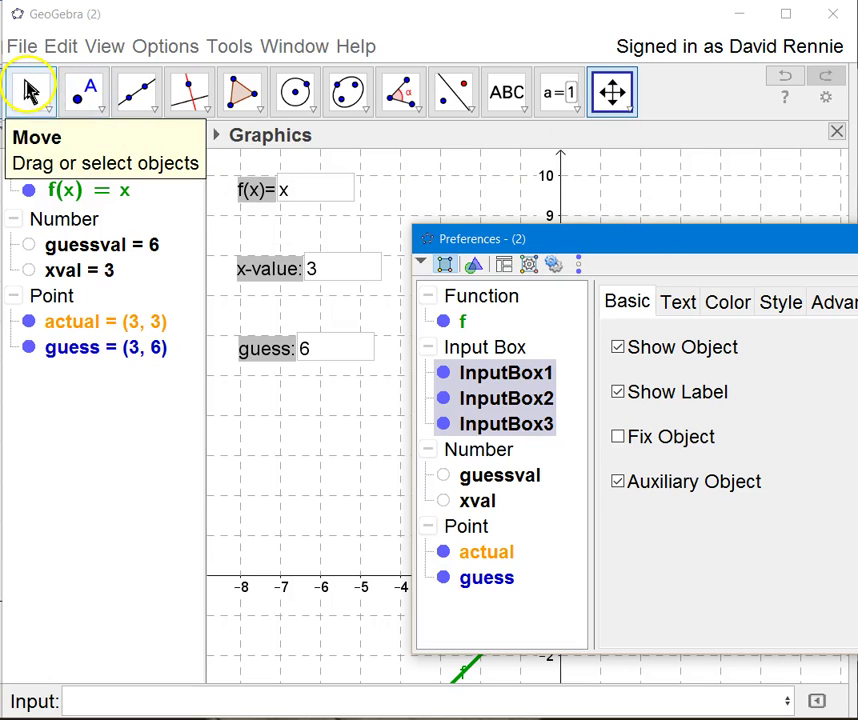
With the Move tool, nudge the f(x) box, then stack the x-value and guess boxes directly beneath it.
click(30, 90)
click(247, 188)
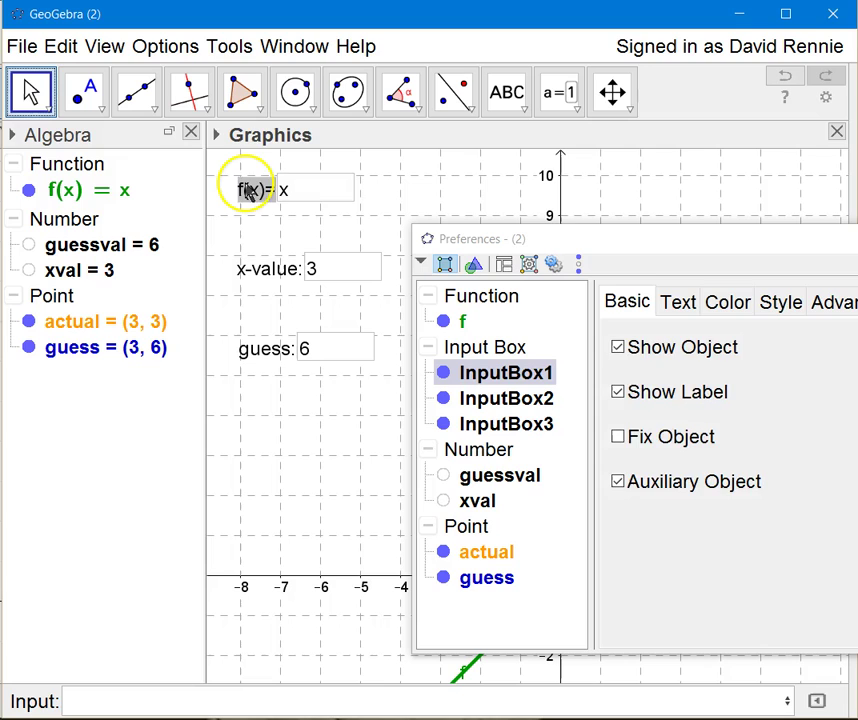
mouse_move(247, 188)
mouse_down()
mouse_move(266, 218)
mouse_move(237, 184)
mouse_move(283, 195)
mouse_move(241, 197)
mouse_move(251, 193)
mouse_up()
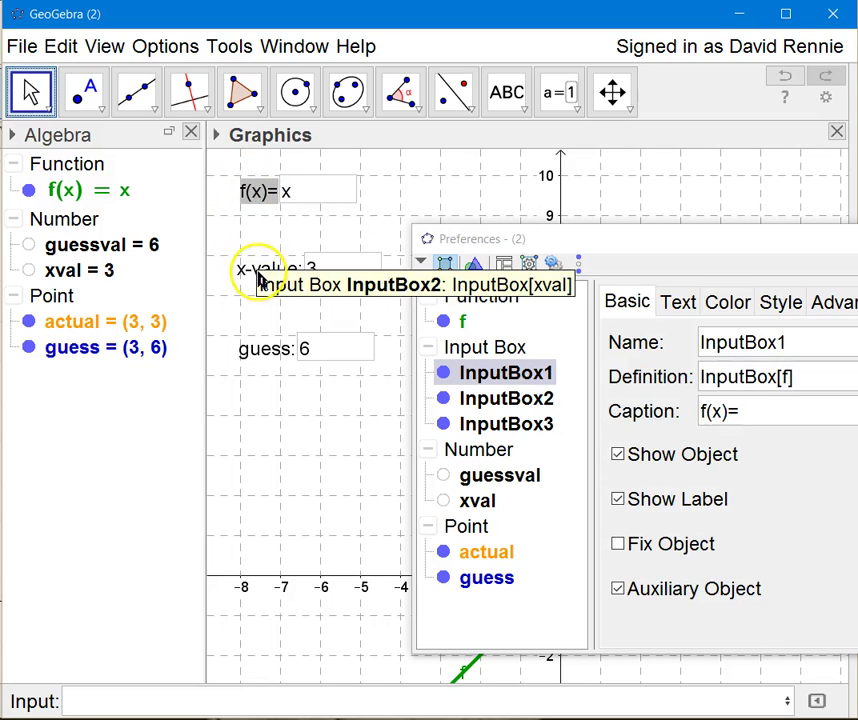
drag(247, 268, 245, 228)
drag(243, 350, 247, 276)
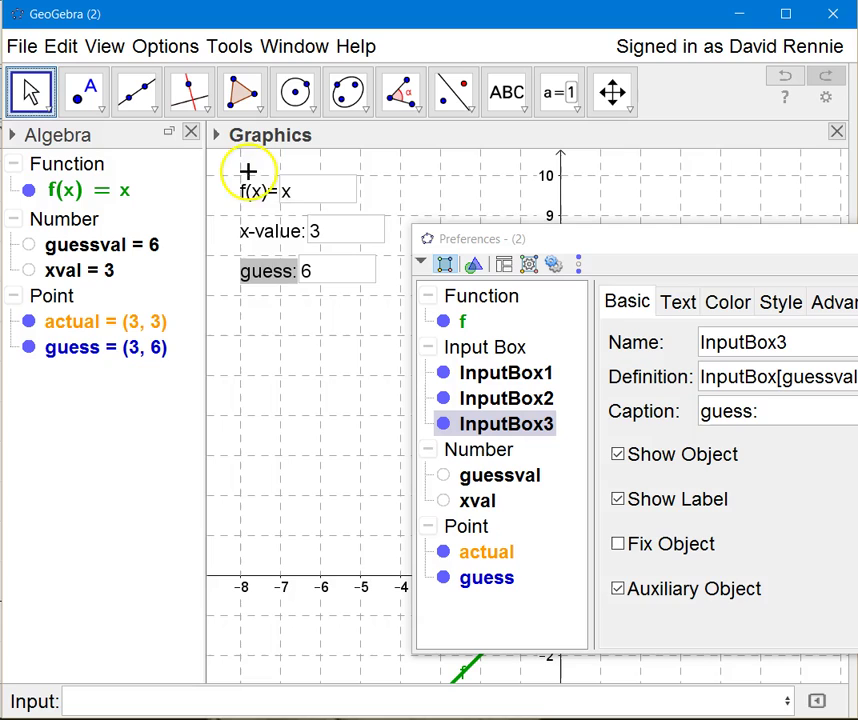